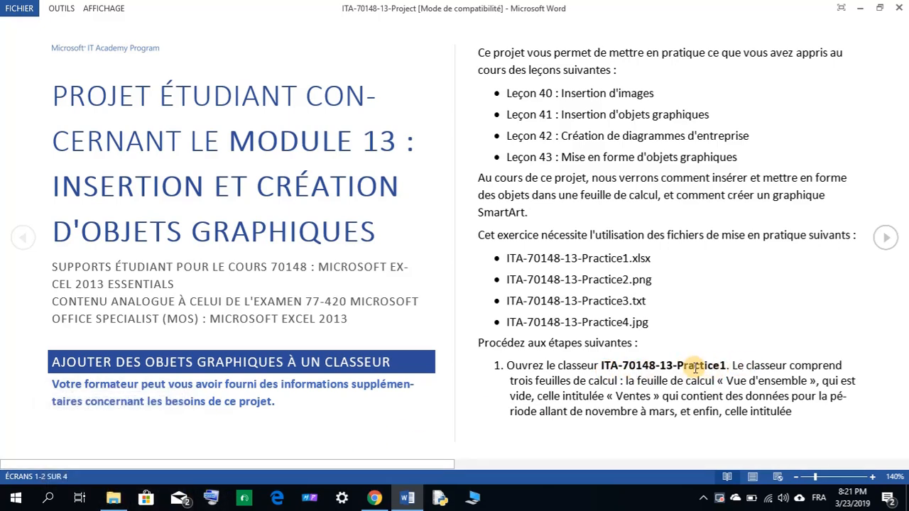
Step: Open the workbook ITA-70148-13-Practice1 from the ITA 70148 Excel 2013 FRA Version Student Files folder
{"action": "left_click", "coordinate": [116, 500]}
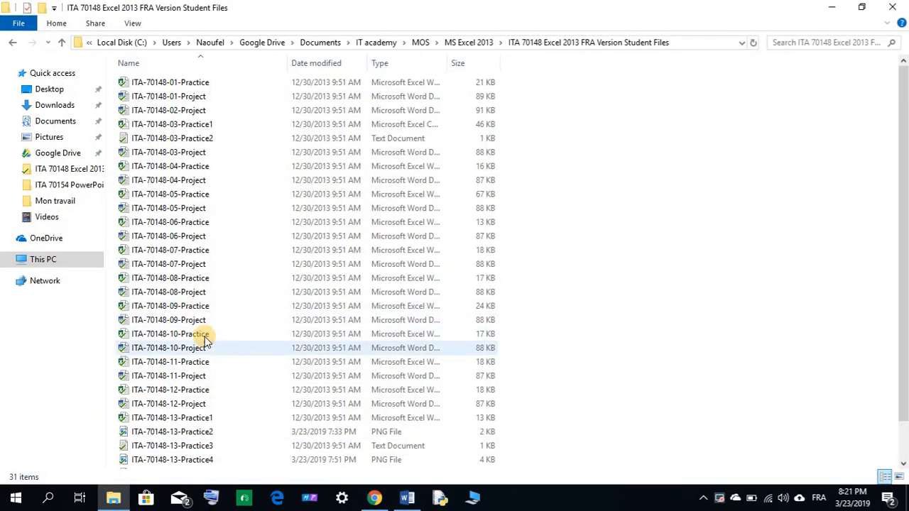
{"action": "left_click", "coordinate": [189, 422]}
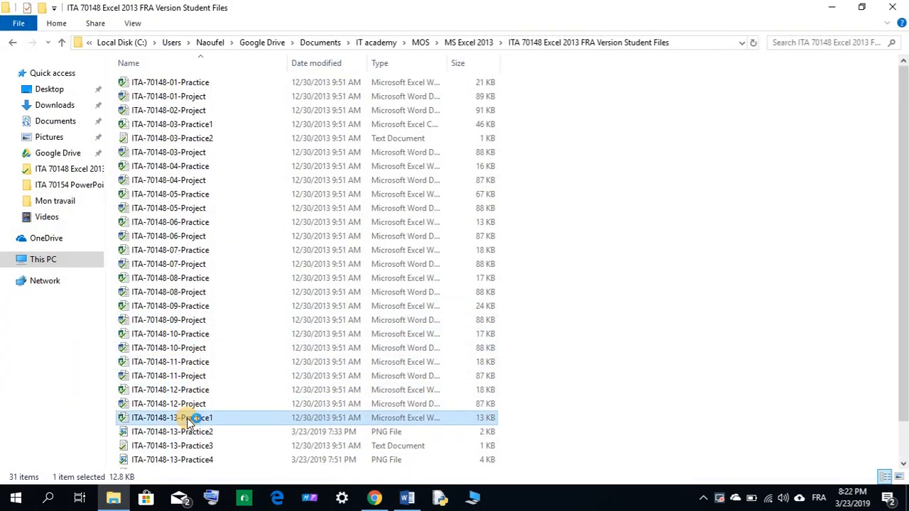
{"action": "double_click", "coordinate": [191, 416]}
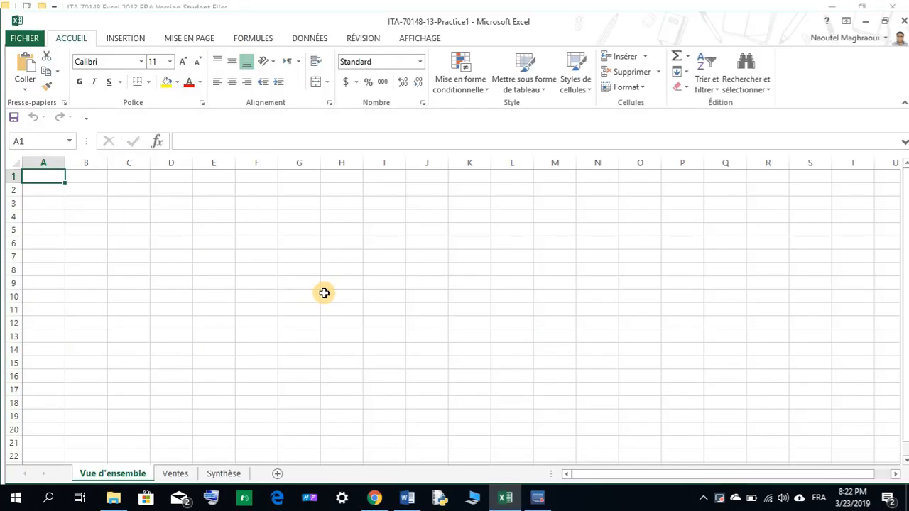
Step: Compare the first project instruction in Word with the Vue d'ensemble, Ventes and Synthèse sheets of the Excel workbook
{"action": "left_click", "coordinate": [407, 497]}
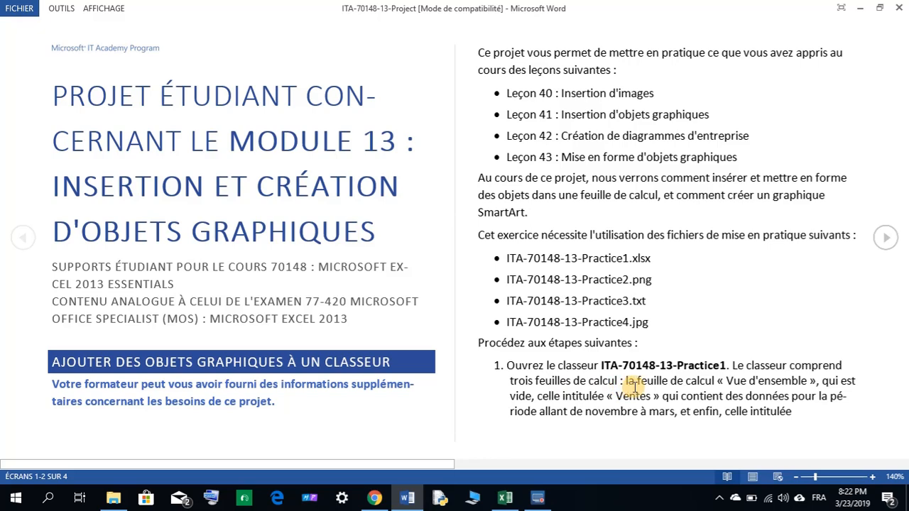
{"action": "left_click", "coordinate": [504, 499]}
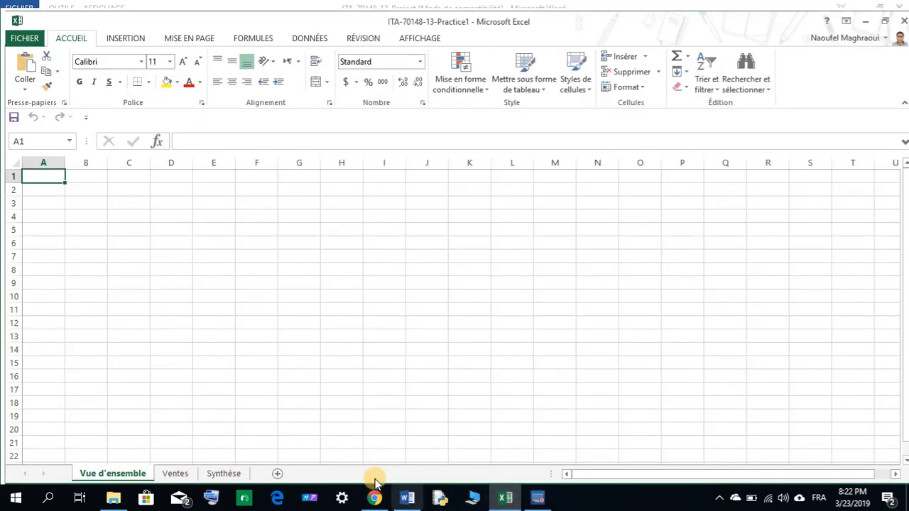
{"action": "left_click", "coordinate": [407, 499]}
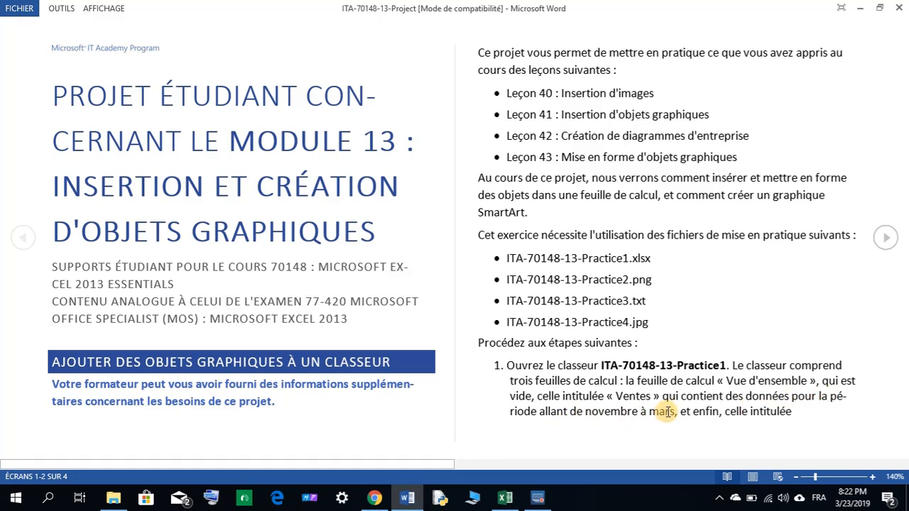
{"action": "left_click", "coordinate": [503, 499]}
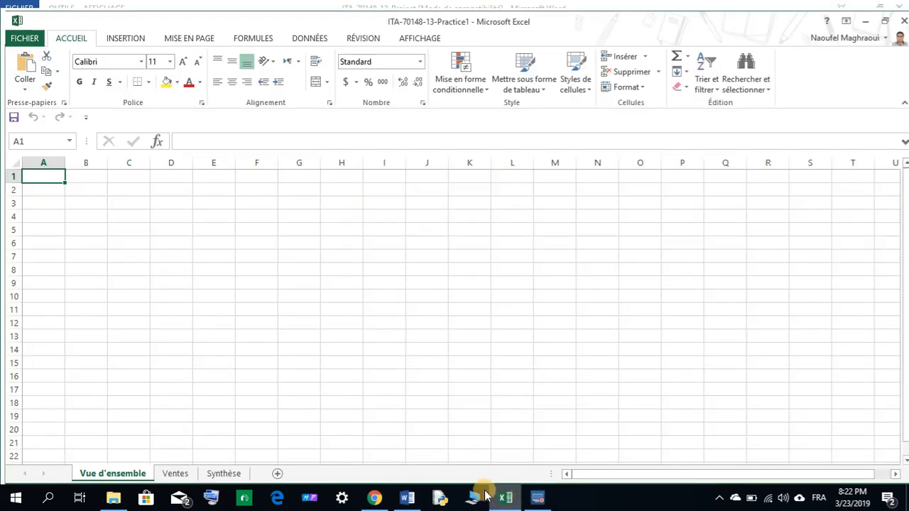
{"action": "left_click", "coordinate": [176, 473]}
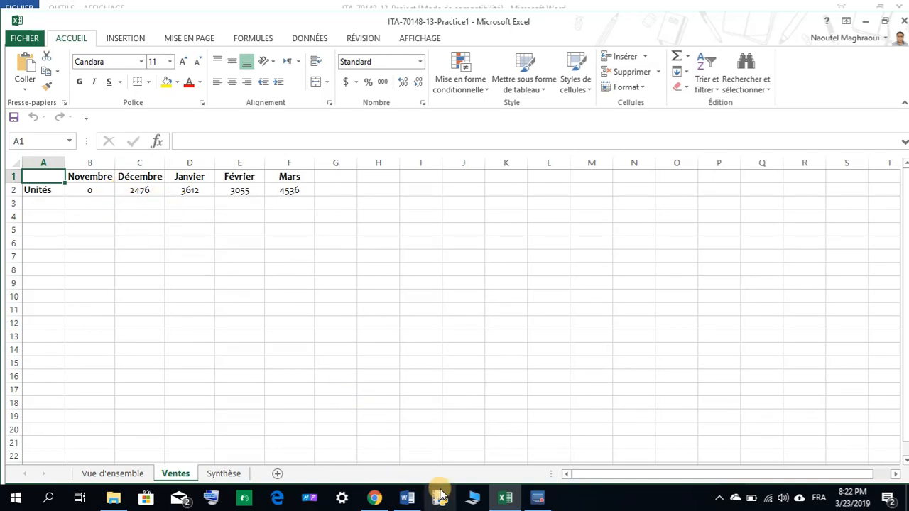
{"action": "left_click", "coordinate": [408, 498]}
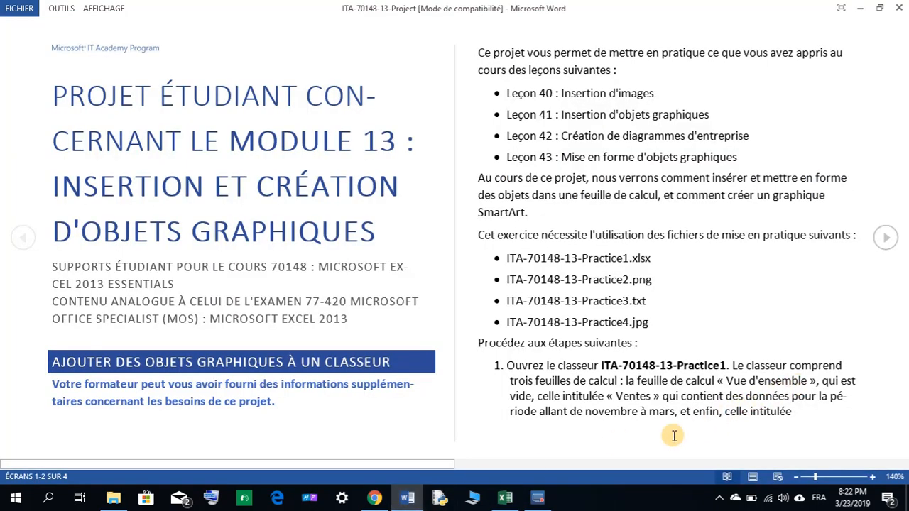
{"action": "left_click", "coordinate": [885, 237]}
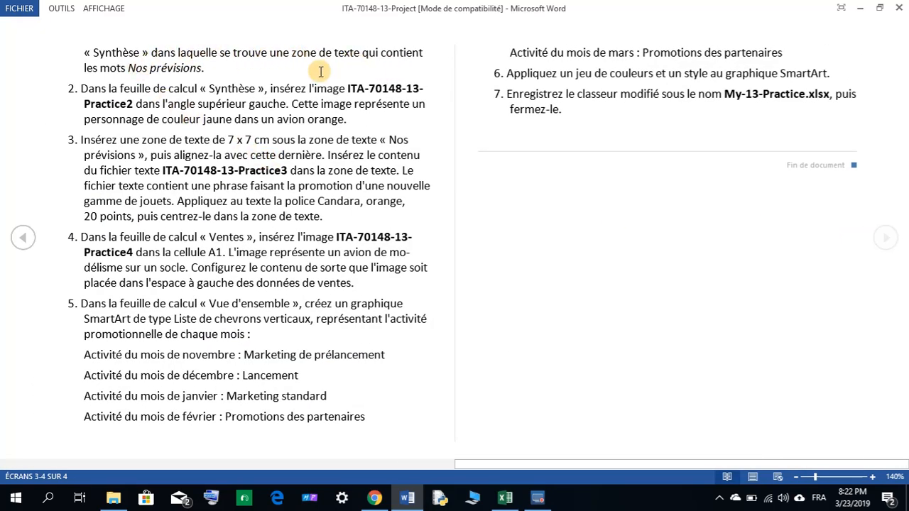
{"action": "left_click", "coordinate": [505, 498]}
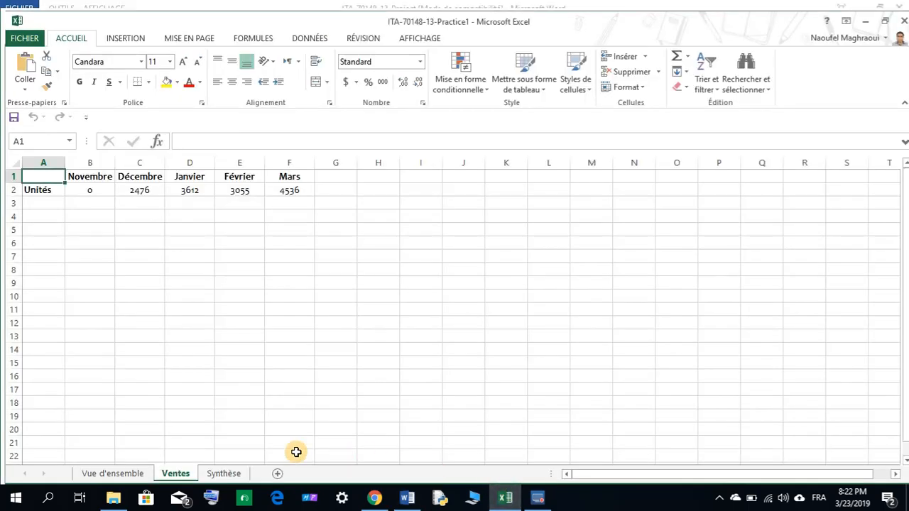
{"action": "left_click", "coordinate": [224, 474]}
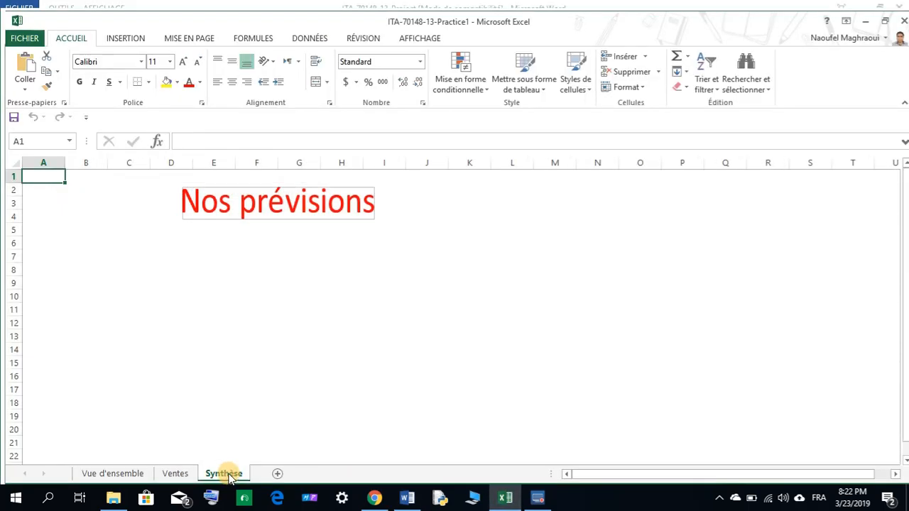
Step: Following instruction 2, insert the image ITA-70148-13-Practice2 at cell A1 of the Synthèse sheet
{"action": "left_click", "coordinate": [406, 497]}
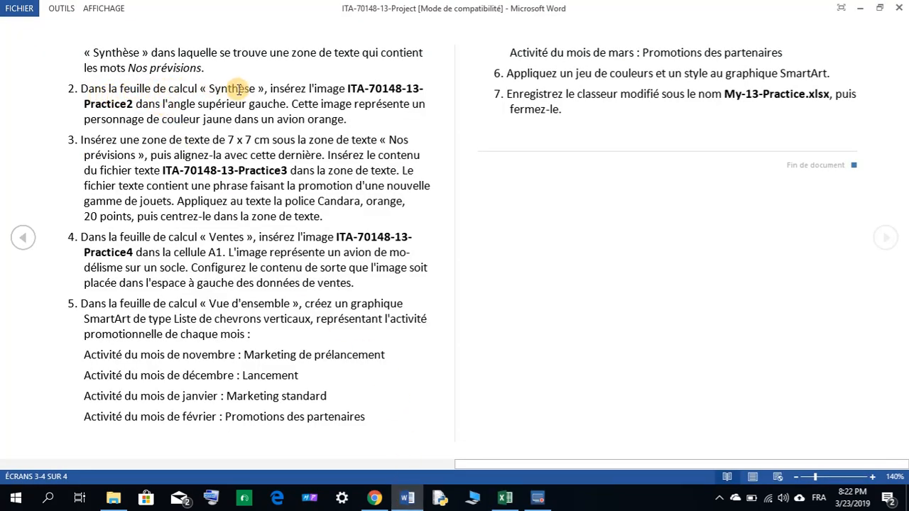
{"action": "left_click", "coordinate": [498, 500]}
{"action": "left_click", "coordinate": [497, 500]}
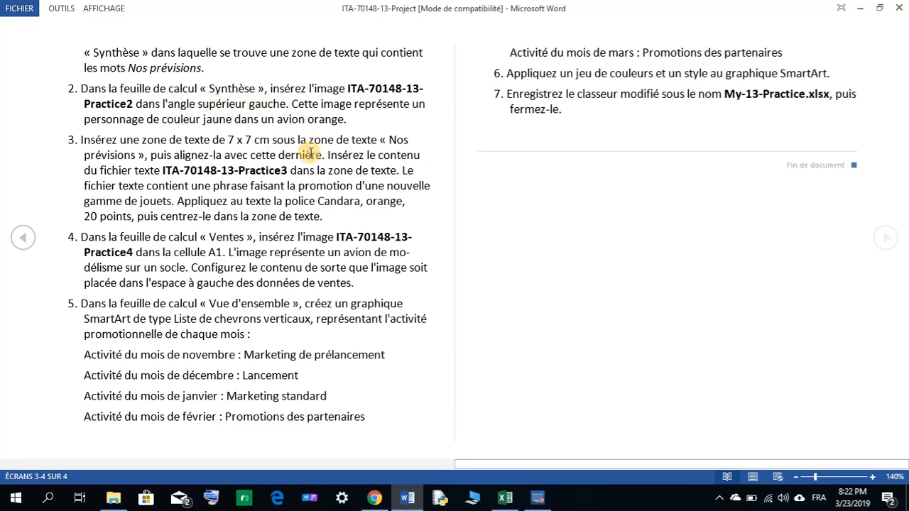
{"action": "left_click", "coordinate": [505, 497]}
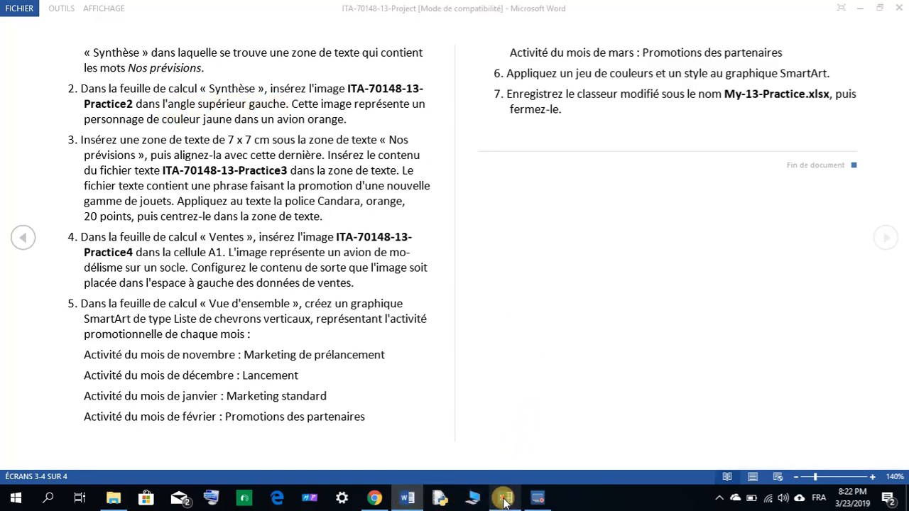
{"action": "left_click", "coordinate": [51, 165]}
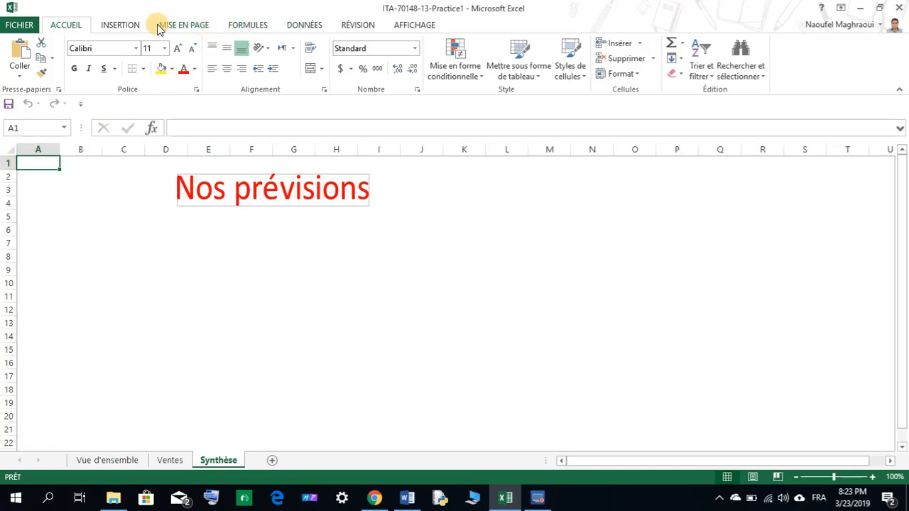
{"action": "left_click", "coordinate": [121, 26]}
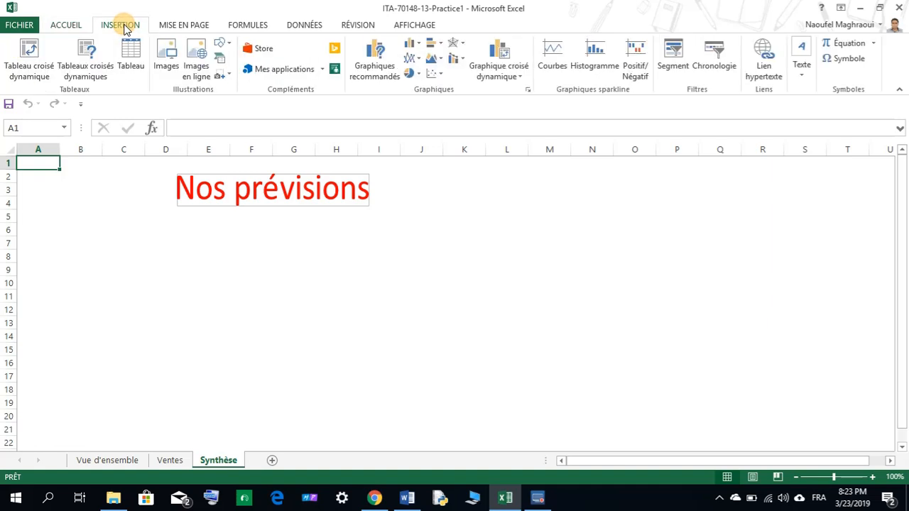
{"action": "left_click", "coordinate": [167, 52]}
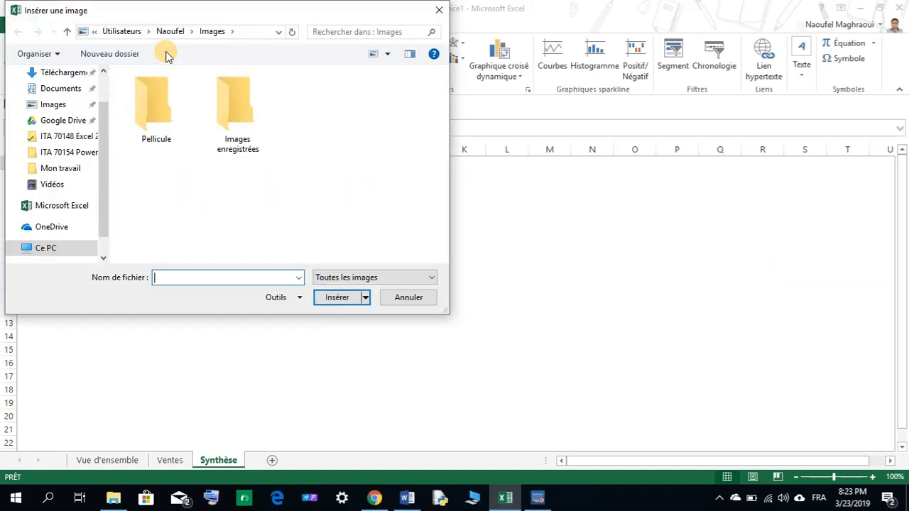
{"action": "left_click", "coordinate": [69, 136]}
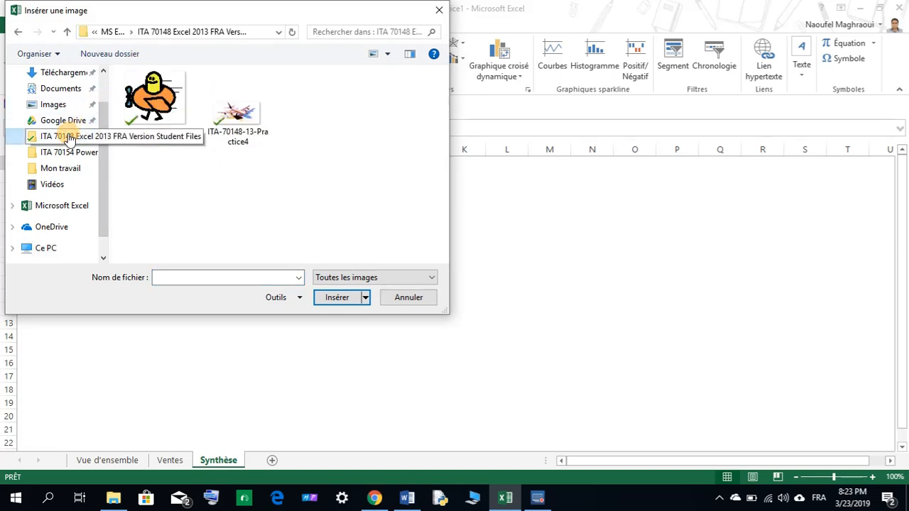
{"action": "left_click", "coordinate": [165, 105]}
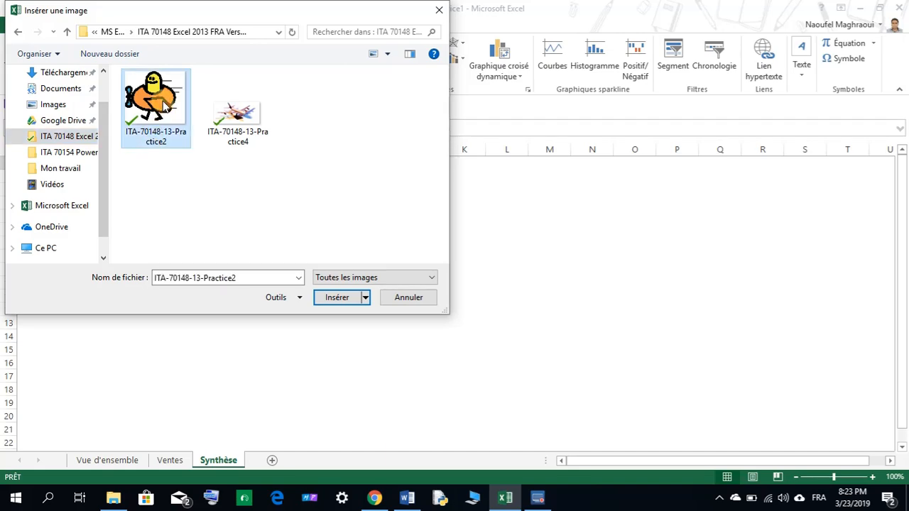
{"action": "left_click", "coordinate": [332, 298]}
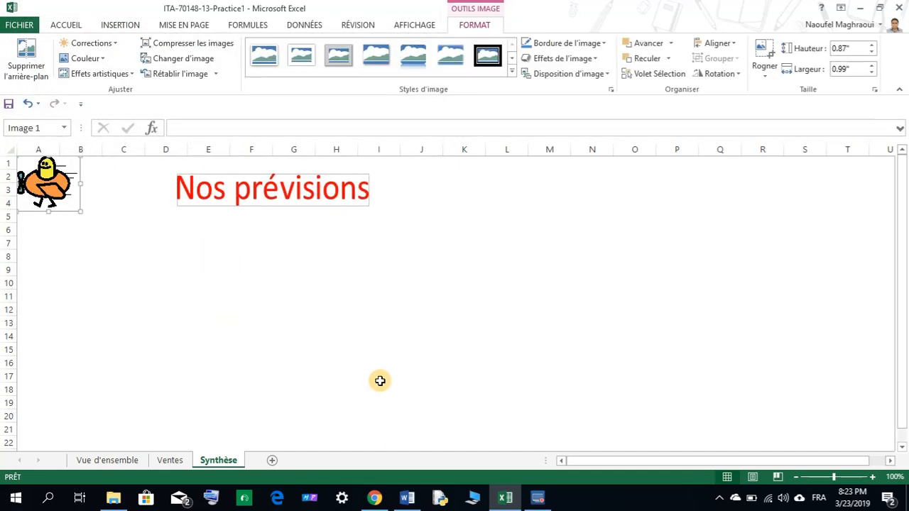
Step: Following instruction 3, draw a text box about 3 inches wide directly below the "Nos prévisions" text box on the Synthèse sheet
{"action": "left_click", "coordinate": [408, 499]}
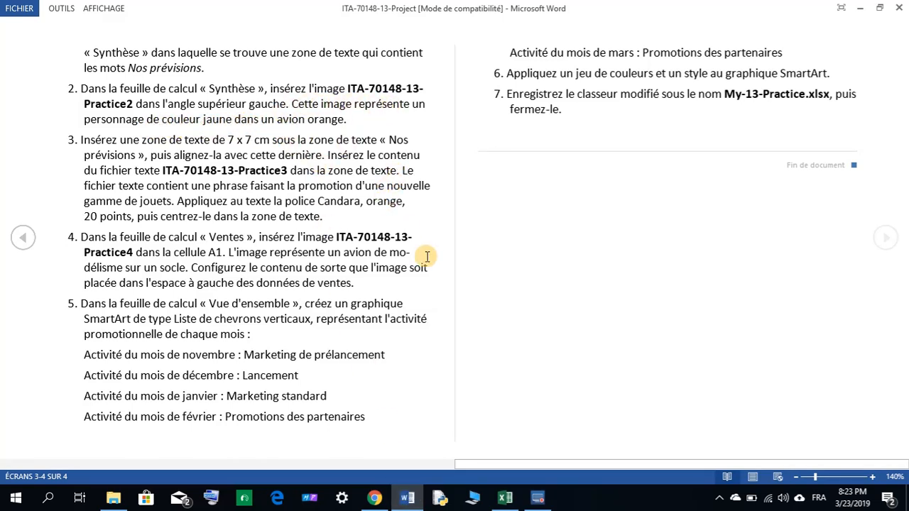
{"action": "left_click", "coordinate": [507, 499]}
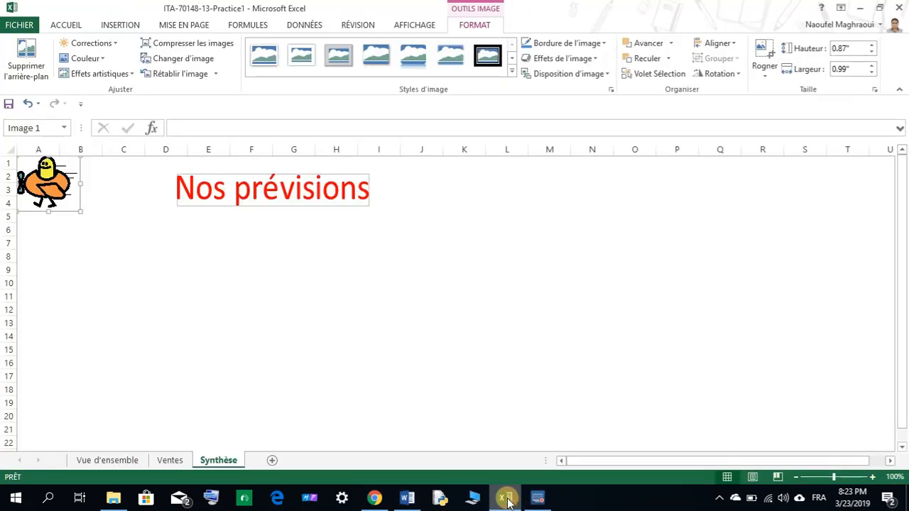
{"action": "left_click", "coordinate": [406, 497]}
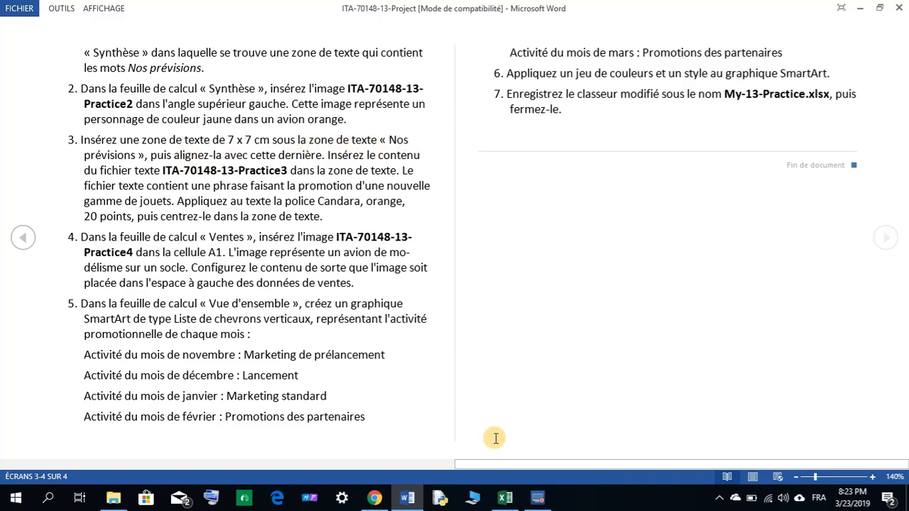
{"action": "left_click", "coordinate": [505, 497]}
{"action": "left_click", "coordinate": [272, 253]}
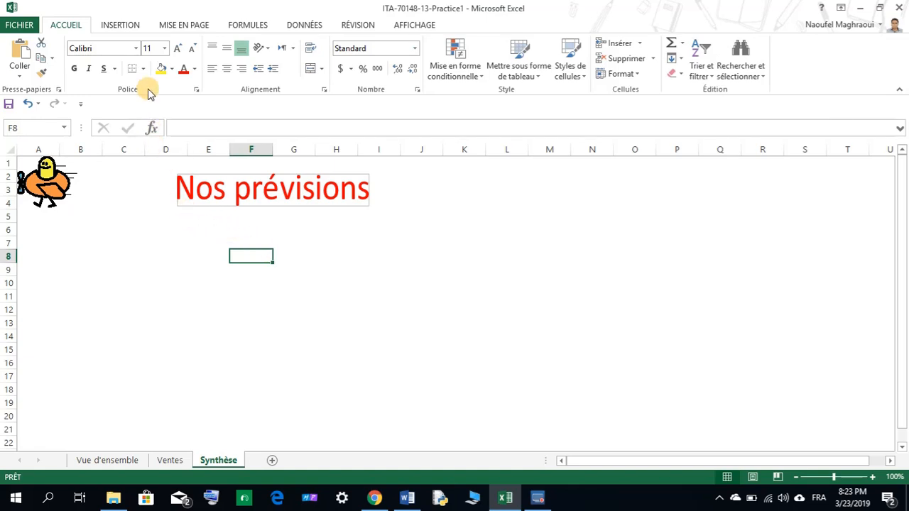
{"action": "left_click", "coordinate": [119, 28]}
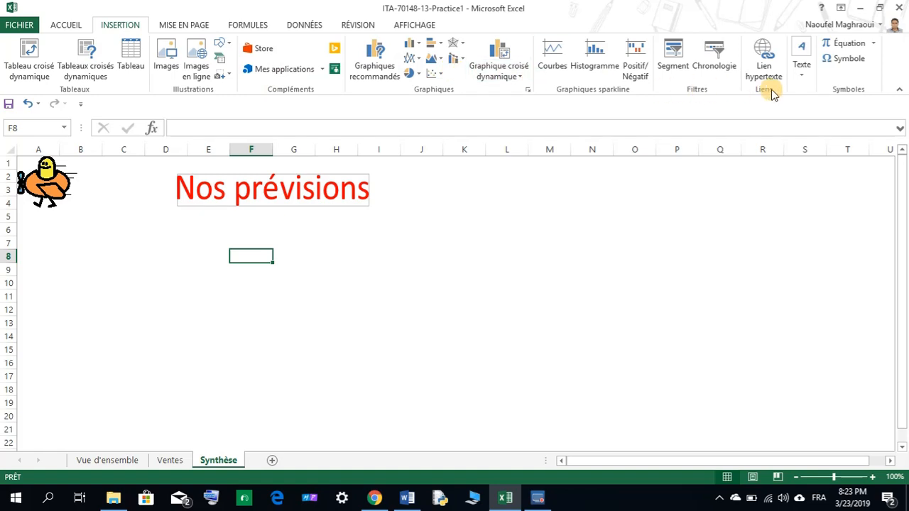
{"action": "left_click", "coordinate": [803, 67]}
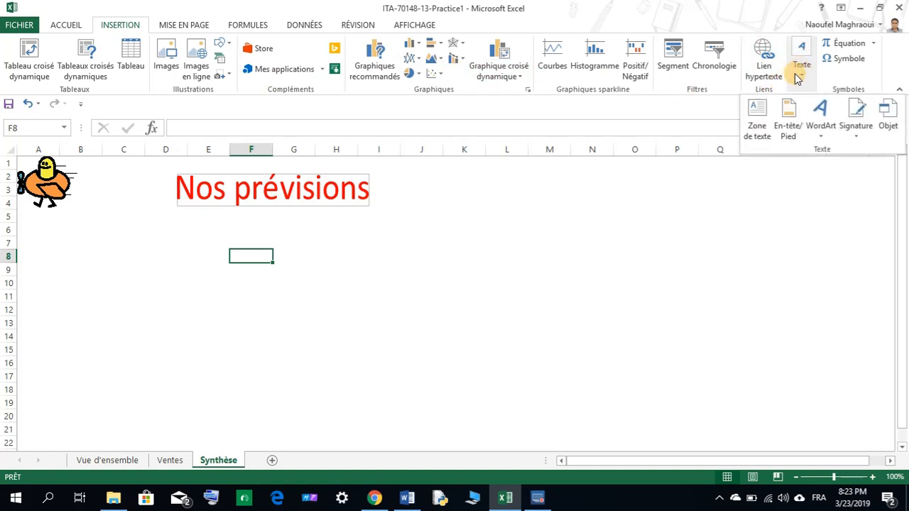
{"action": "left_click", "coordinate": [758, 113]}
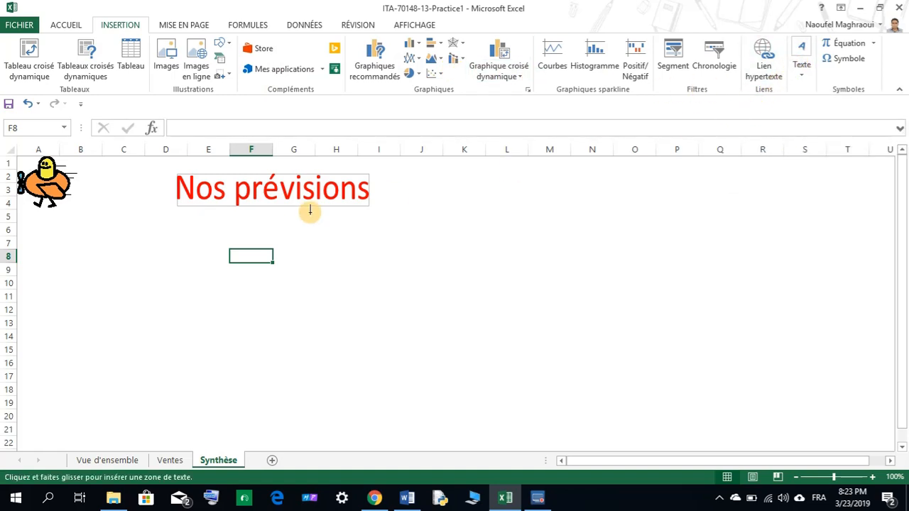
{"action": "left_click_drag", "start_coordinate": [178, 218], "coordinate": [371, 401]}
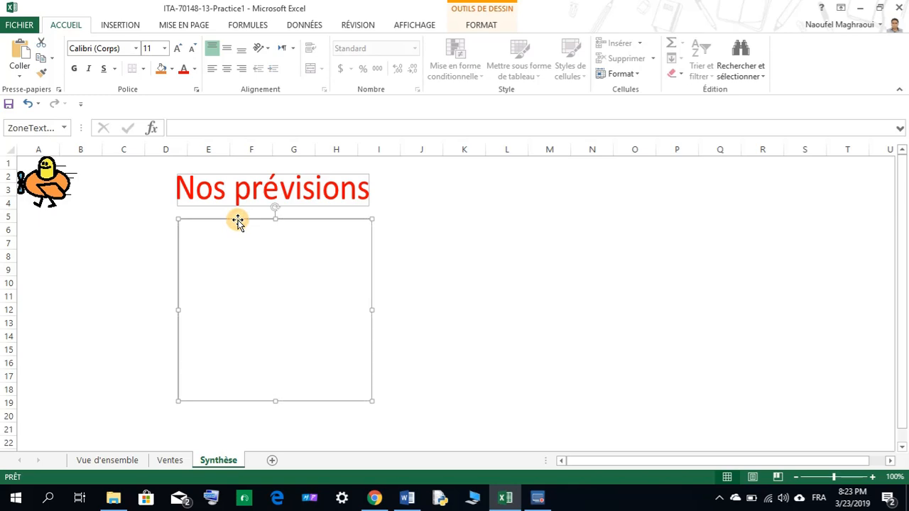
Step: Set both the height and the width of the new text box to 7 cm
{"action": "left_click", "coordinate": [476, 32]}
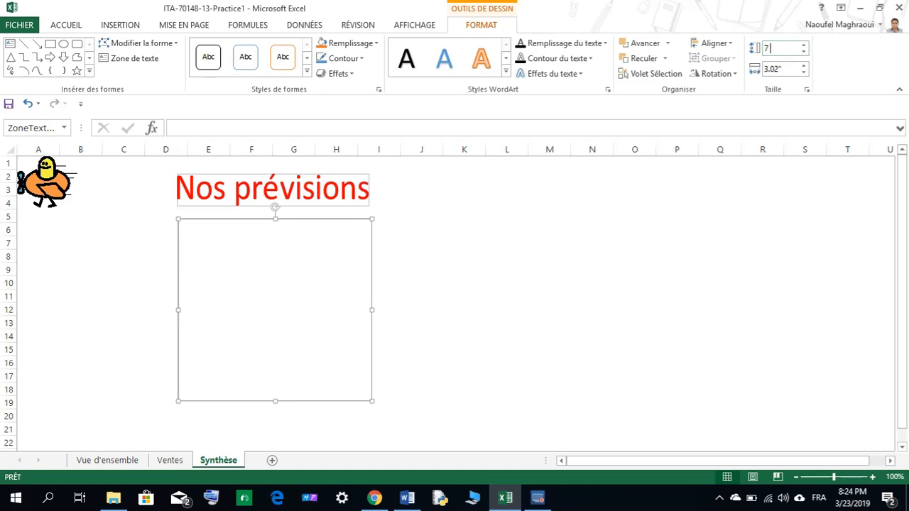
{"action": "type", "text": "7 cm"}
{"action": "key", "text": "Return"}
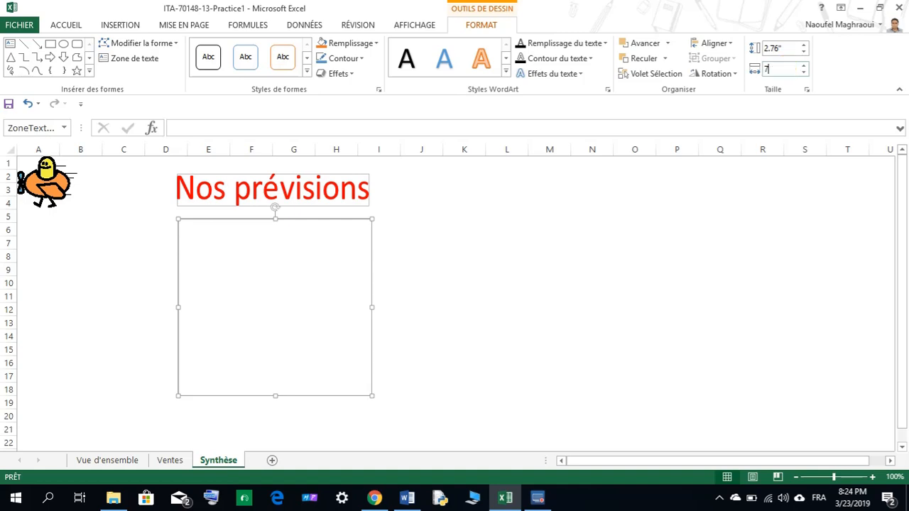
{"action": "key", "text": "Return"}
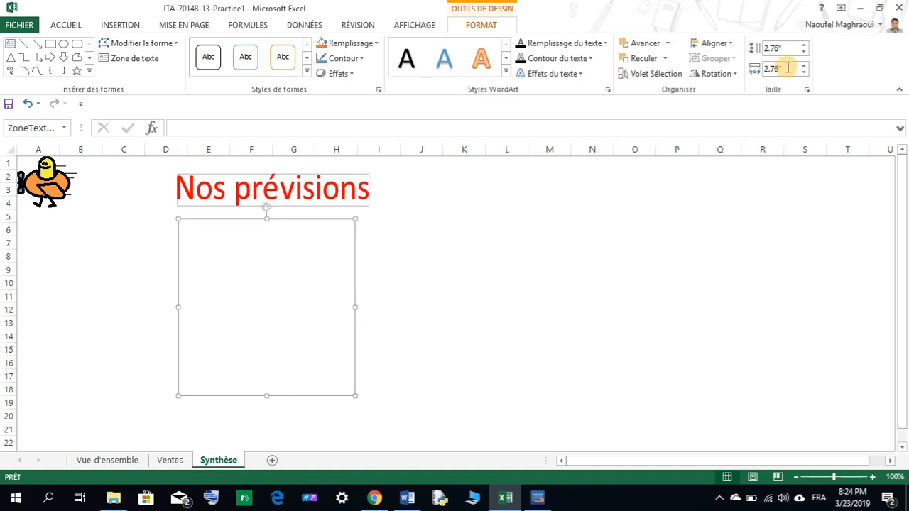
Step: Following instruction 3, align the empty text box with the "Nos prévisions" text box using the Centrer alignment
{"action": "left_click", "coordinate": [407, 497]}
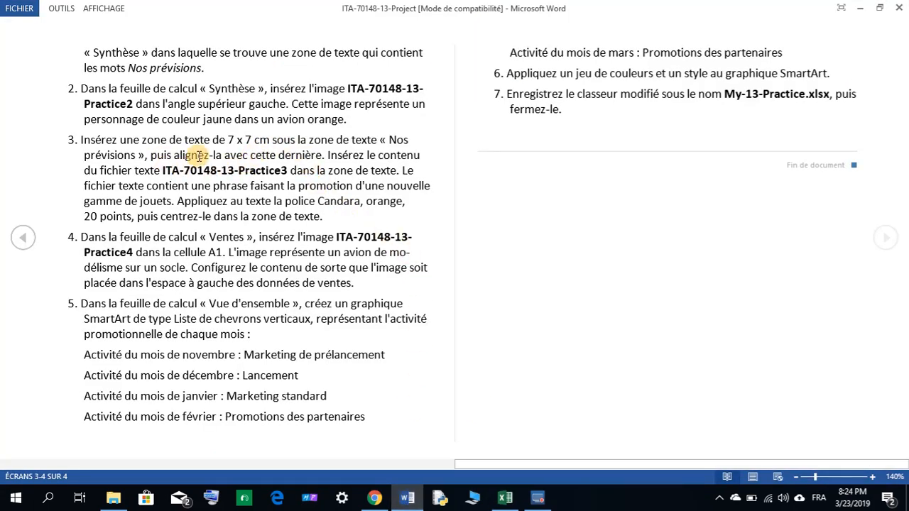
{"action": "left_click", "coordinate": [502, 503]}
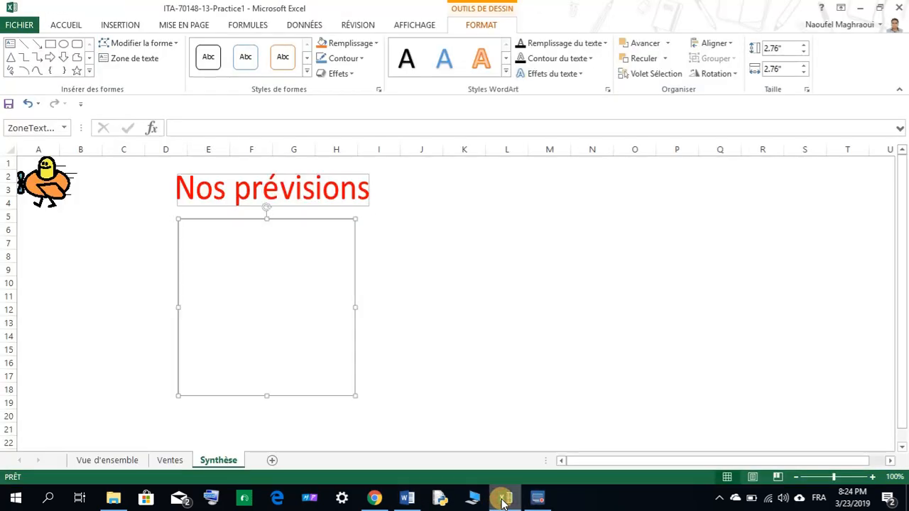
{"action": "left_click", "coordinate": [291, 203]}
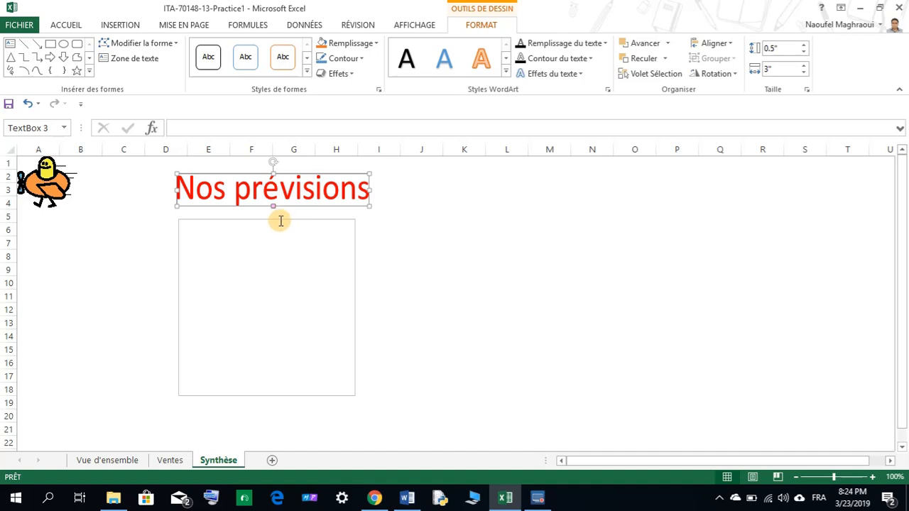
{"action": "left_click", "coordinate": [281, 220], "text": "shift"}
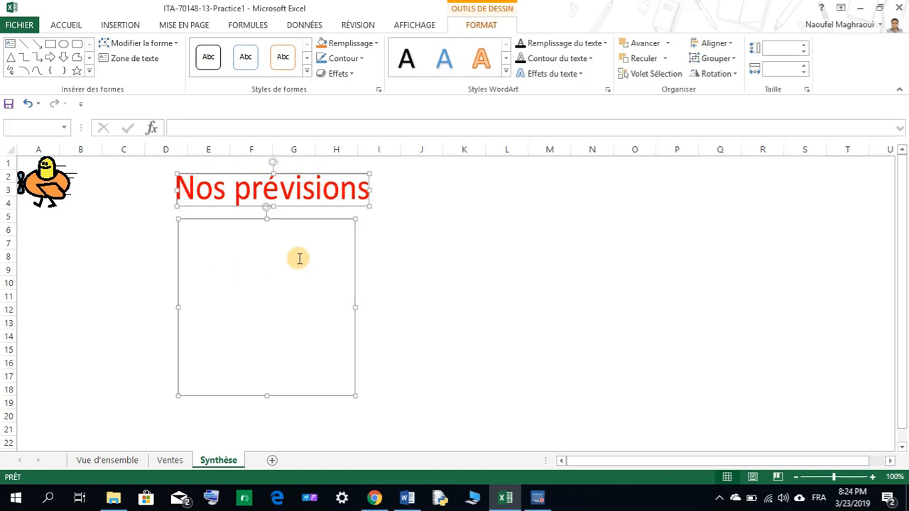
{"action": "left_click", "coordinate": [716, 44]}
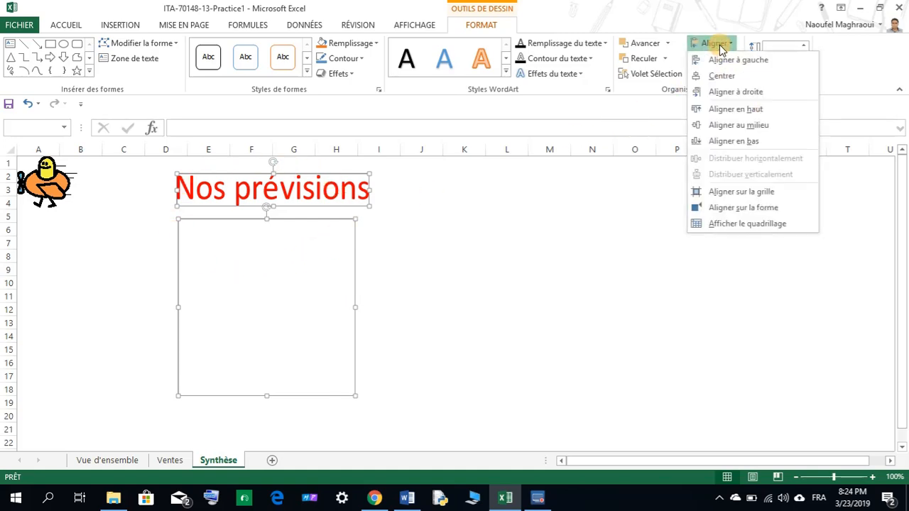
{"action": "left_click", "coordinate": [721, 77]}
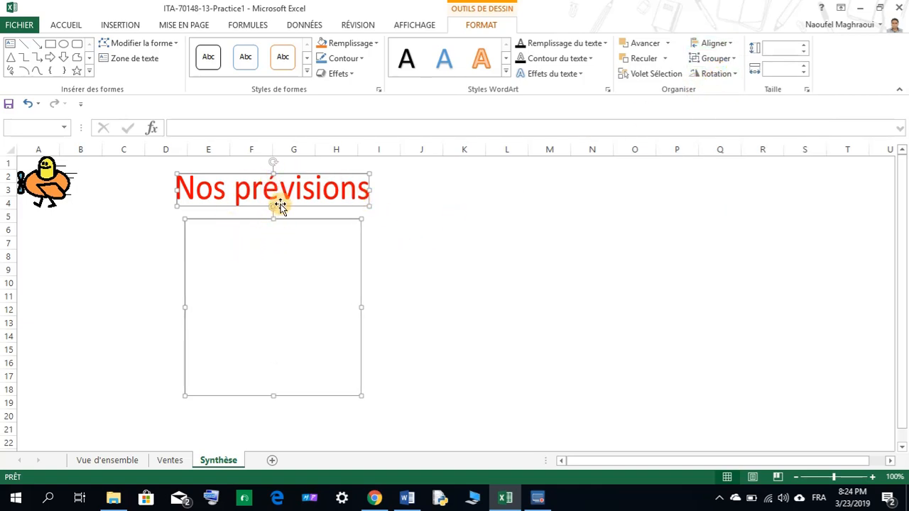
Step: Reread instruction 3 in Word and select cell J6, outside the empty text box, as the destination for a text import
{"action": "left_click", "coordinate": [406, 498]}
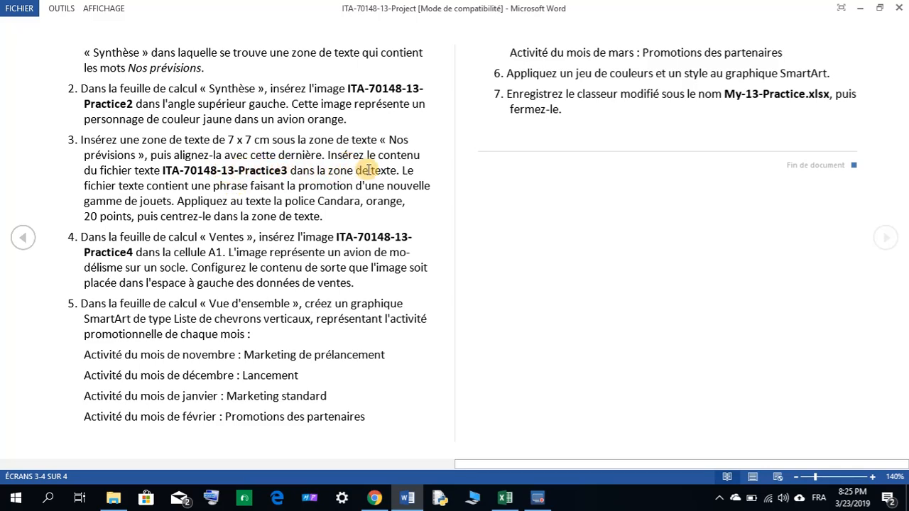
{"action": "left_click", "coordinate": [504, 495]}
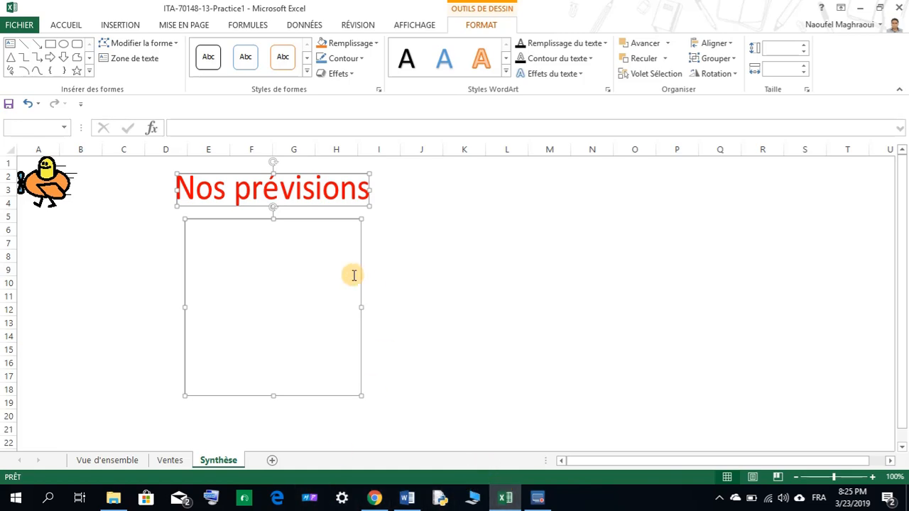
{"action": "left_click", "coordinate": [216, 235]}
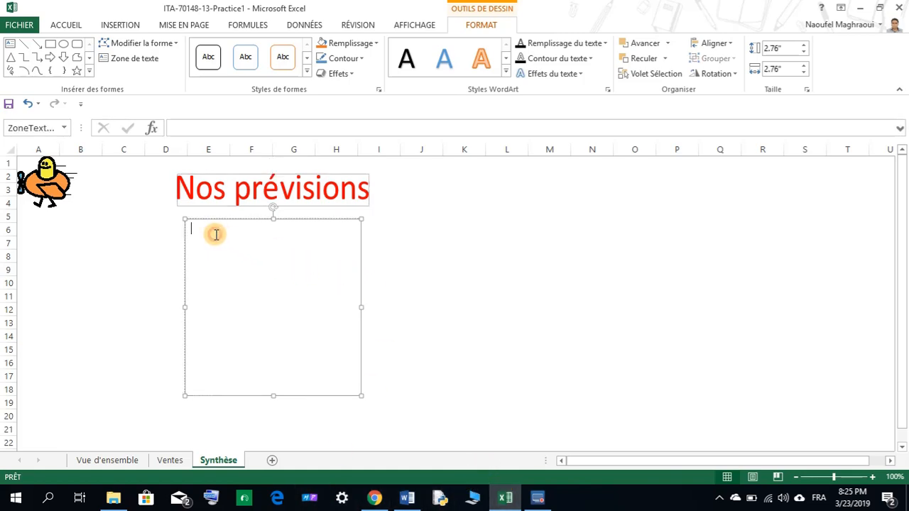
{"action": "left_click", "coordinate": [304, 25]}
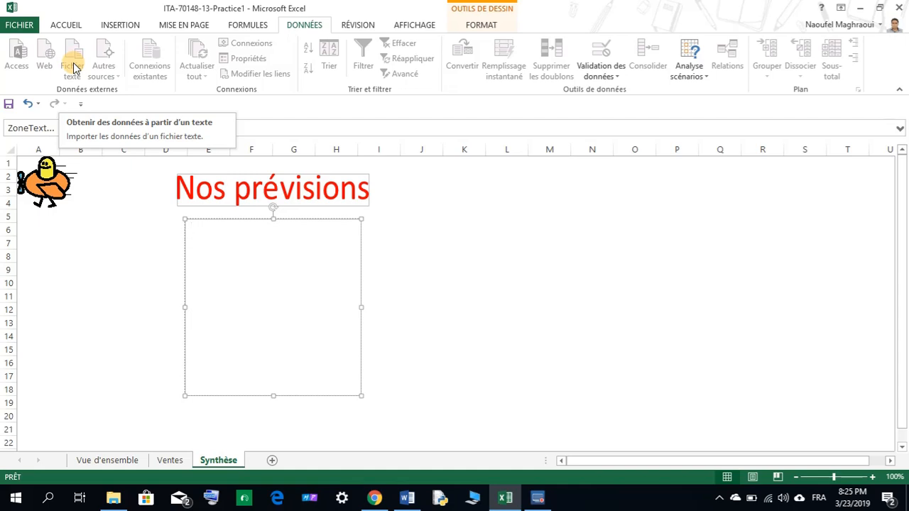
{"action": "left_click", "coordinate": [465, 228]}
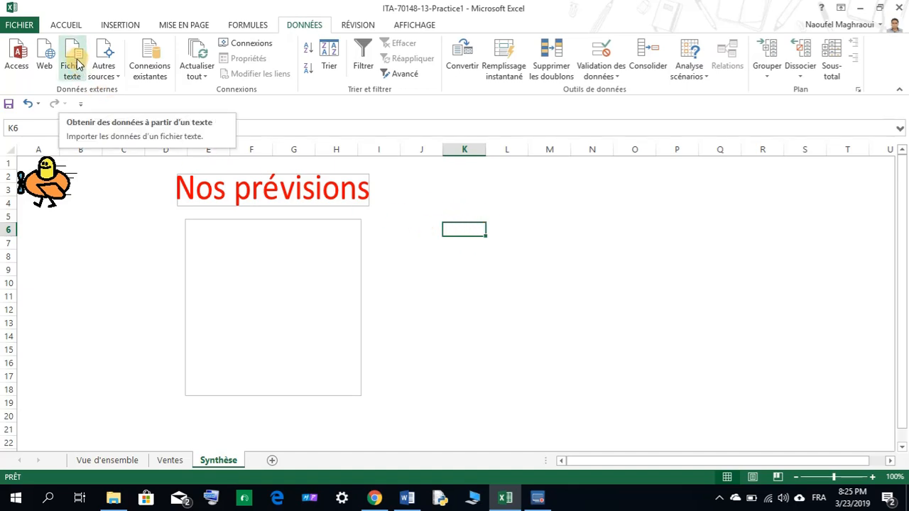
{"action": "left_click", "coordinate": [203, 232]}
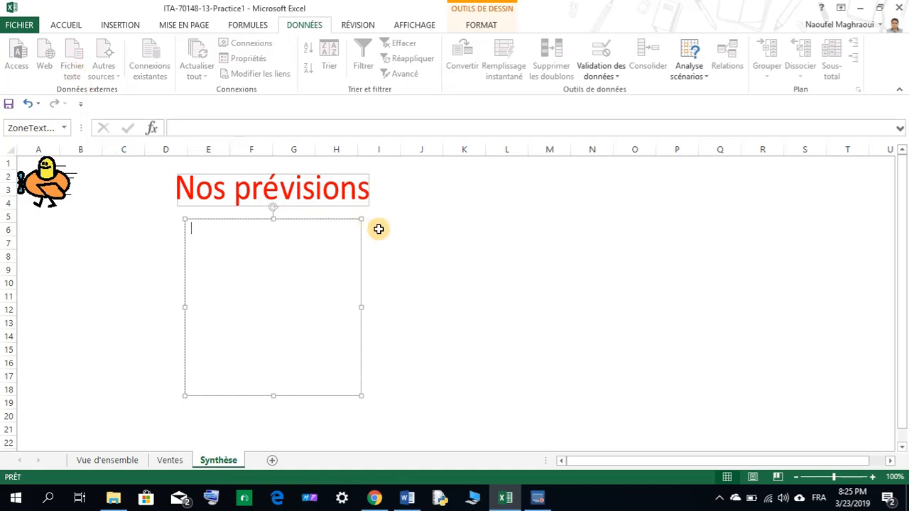
{"action": "left_click", "coordinate": [406, 234]}
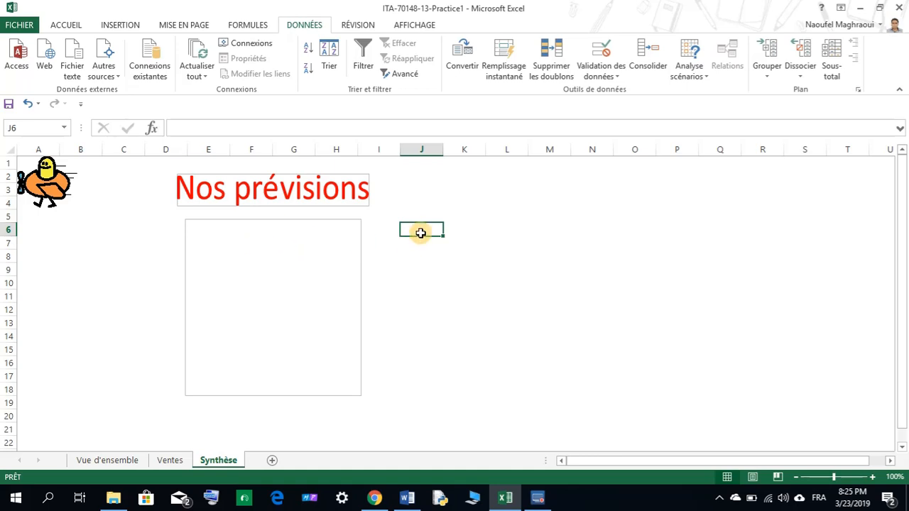
Step: Start a text file import and choose ITA-70148-13-Practice3 from the ITA 70148 Excel 2013 folder, as named in instruction 3
{"action": "left_click", "coordinate": [75, 61]}
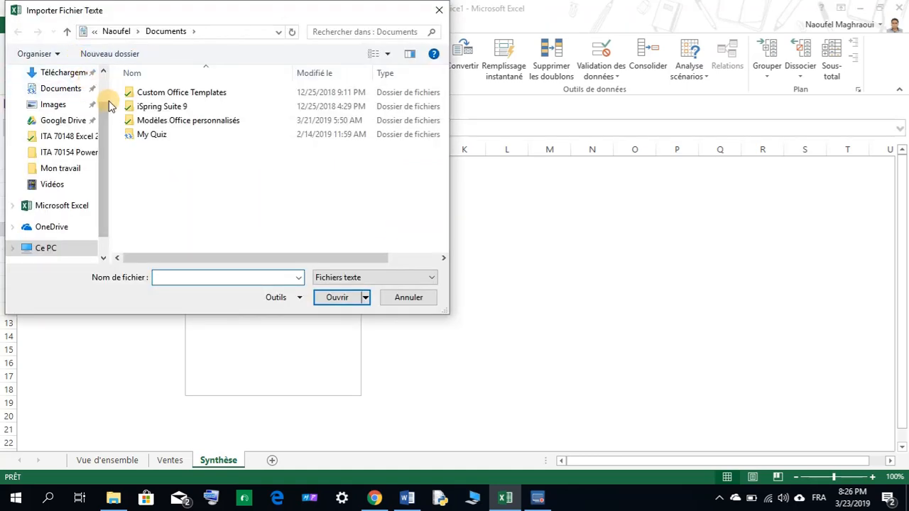
{"action": "left_click", "coordinate": [83, 139]}
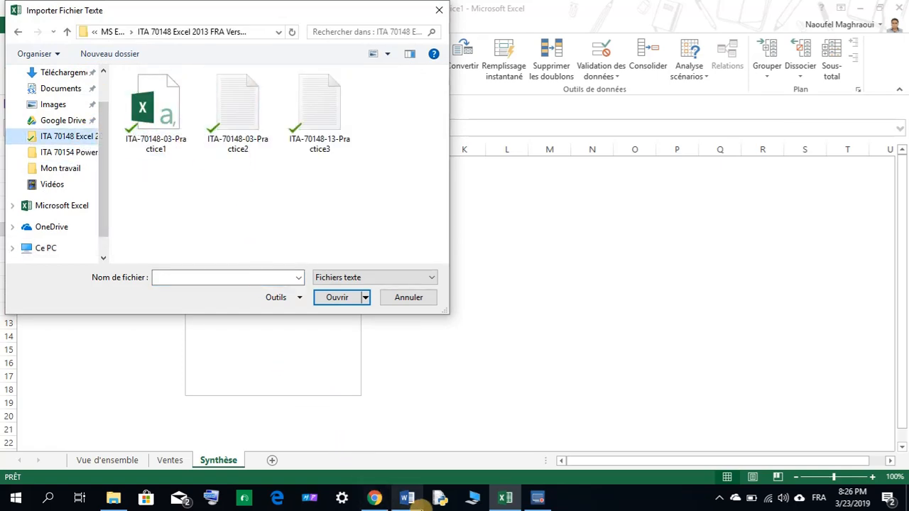
{"action": "left_click", "coordinate": [419, 501]}
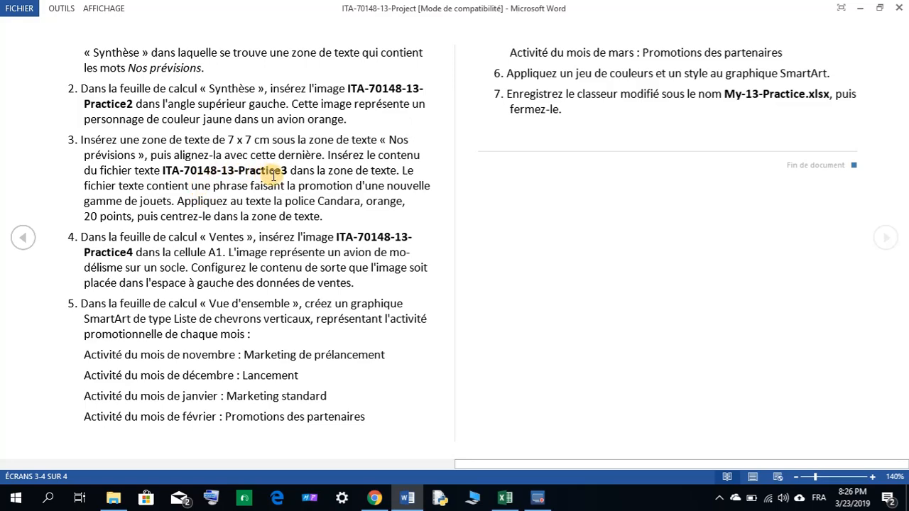
{"action": "left_click", "coordinate": [504, 498]}
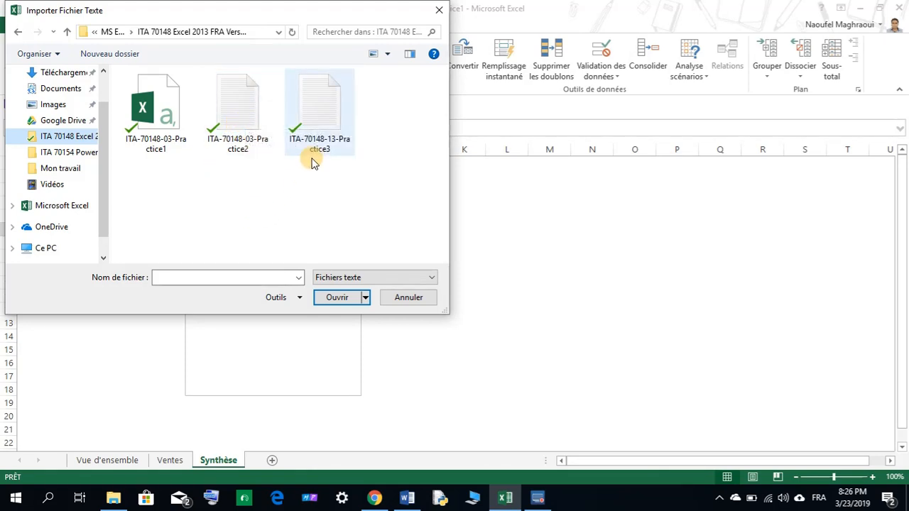
{"action": "left_click", "coordinate": [321, 127]}
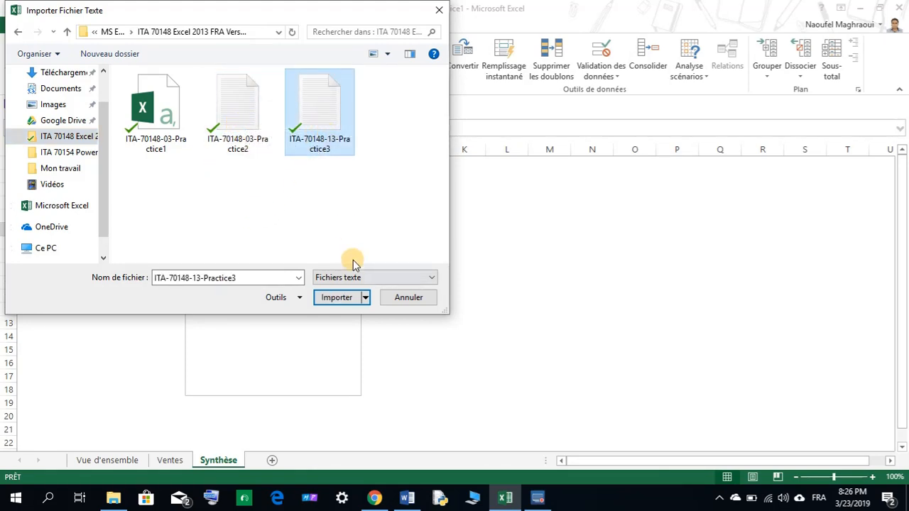
{"action": "left_click", "coordinate": [348, 297]}
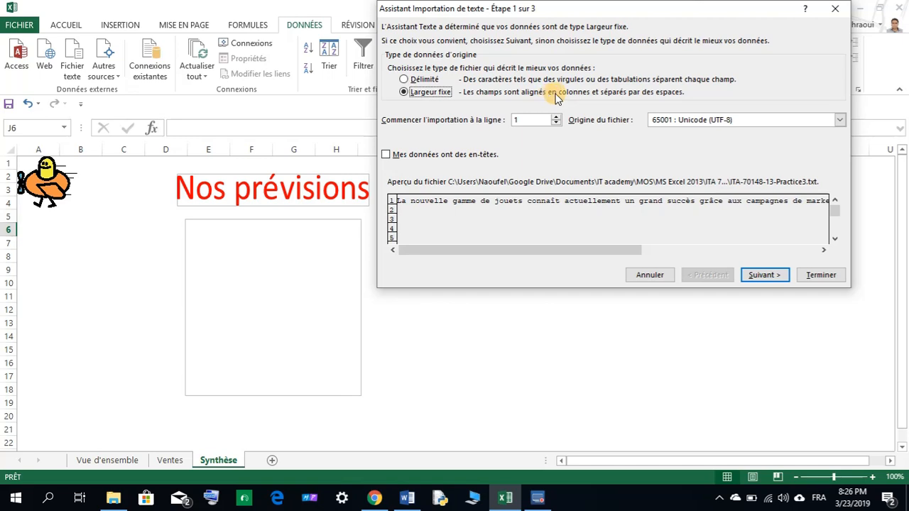
Step: Import the text as delimited data with the tab separator turned off, placing it in cell J6 of the existing sheet
{"action": "left_click", "coordinate": [405, 80]}
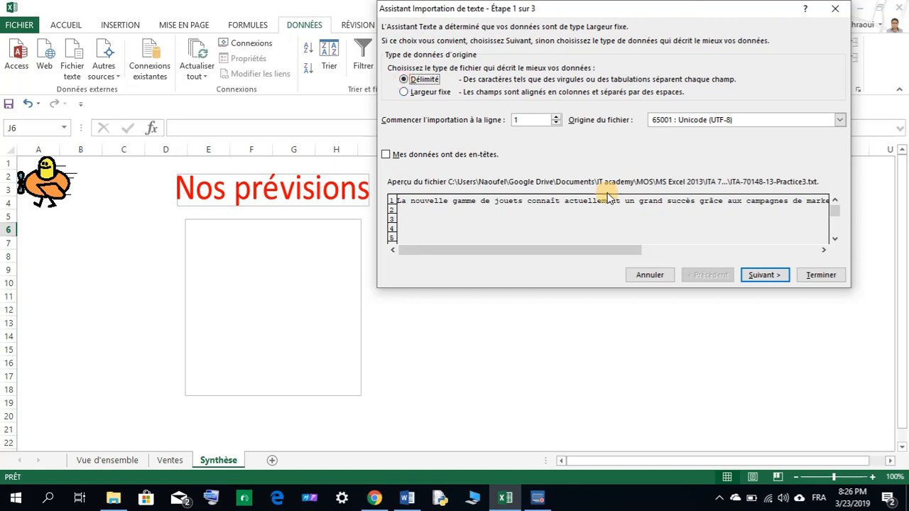
{"action": "left_click", "coordinate": [757, 275]}
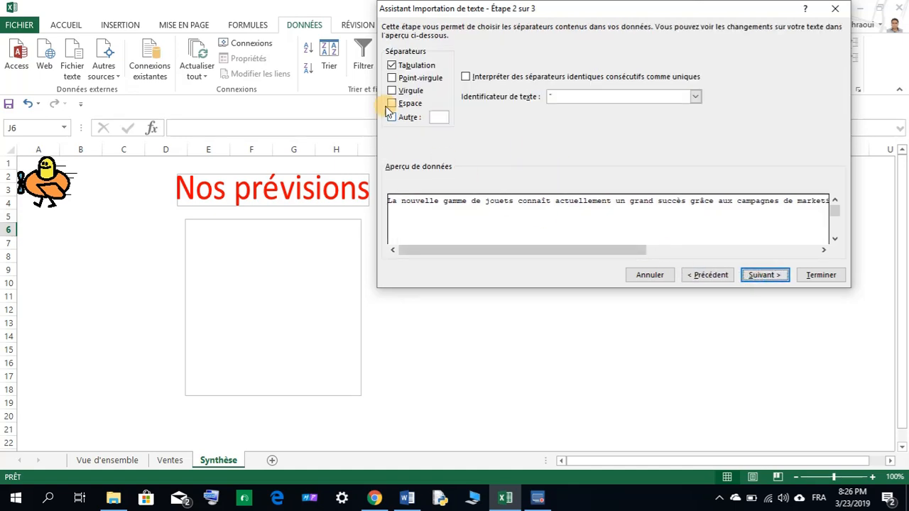
{"action": "left_click", "coordinate": [391, 66]}
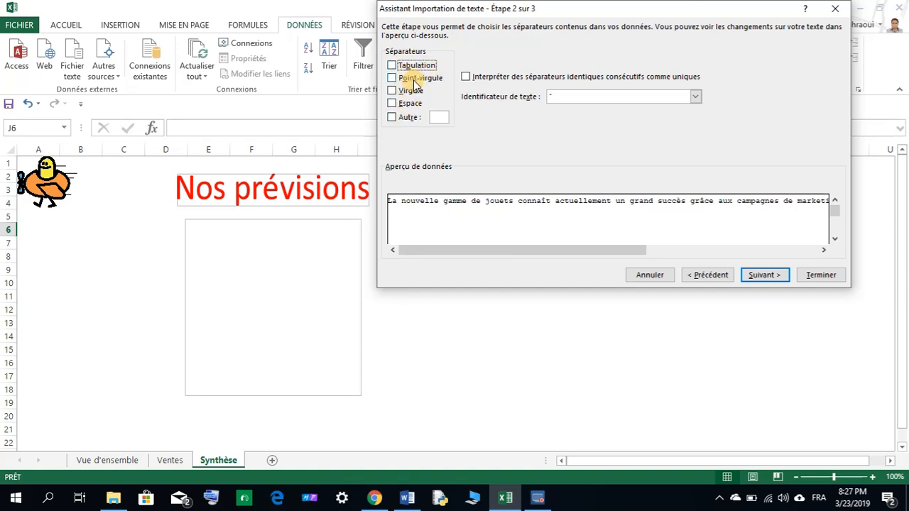
{"action": "left_click", "coordinate": [755, 275]}
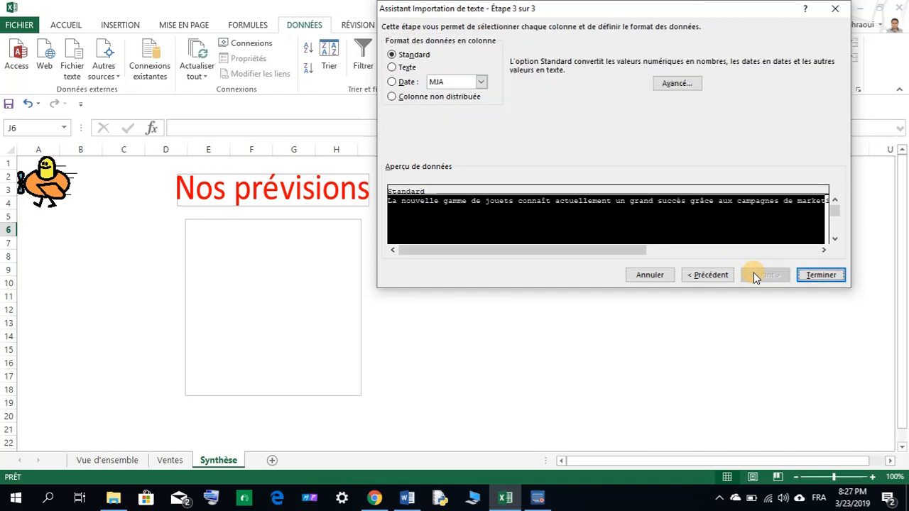
{"action": "left_click", "coordinate": [815, 275]}
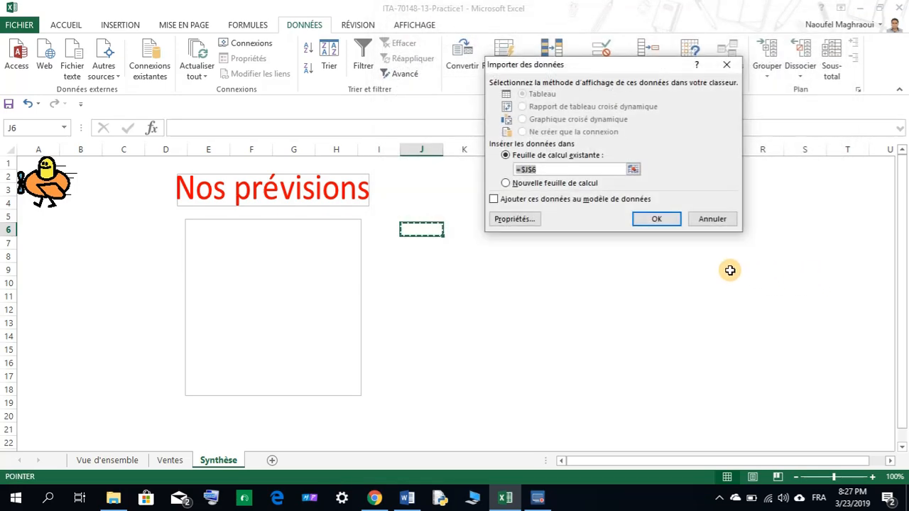
{"action": "left_click", "coordinate": [669, 223]}
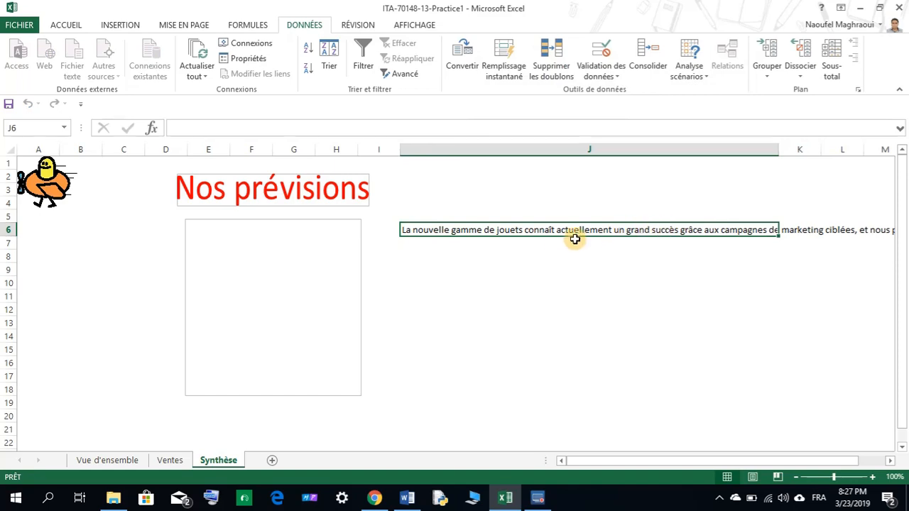
Step: Copy the imported sentence from cell J6 and paste it as text only into the empty text box
{"action": "left_click", "coordinate": [552, 233]}
{"action": "right_click", "coordinate": [551, 233]}
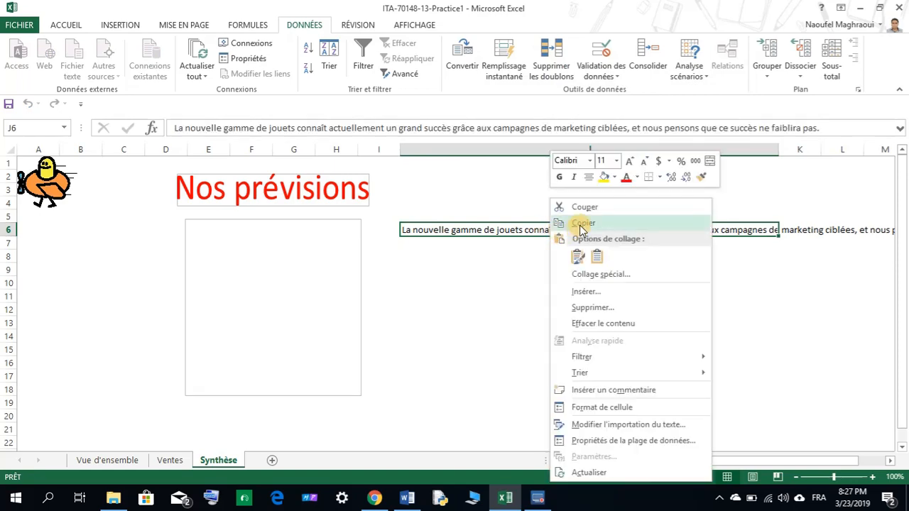
{"action": "left_click", "coordinate": [581, 225]}
{"action": "left_click", "coordinate": [263, 227]}
{"action": "right_click", "coordinate": [255, 236]}
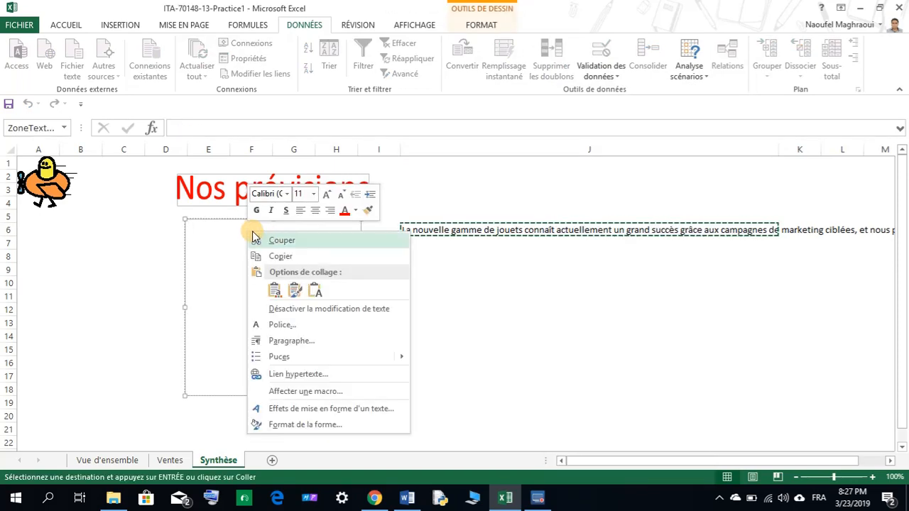
{"action": "left_click", "coordinate": [316, 290]}
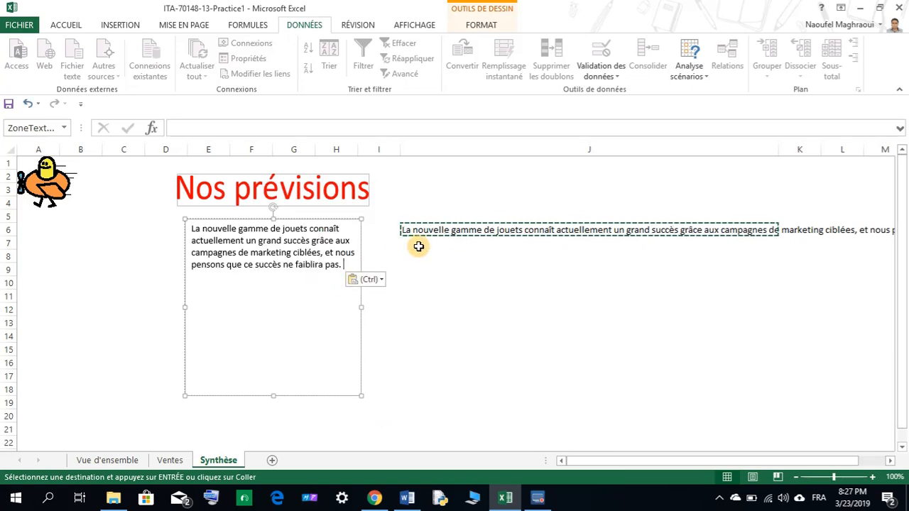
Step: Delete the imported sentence from cell J6
{"action": "left_click", "coordinate": [451, 230]}
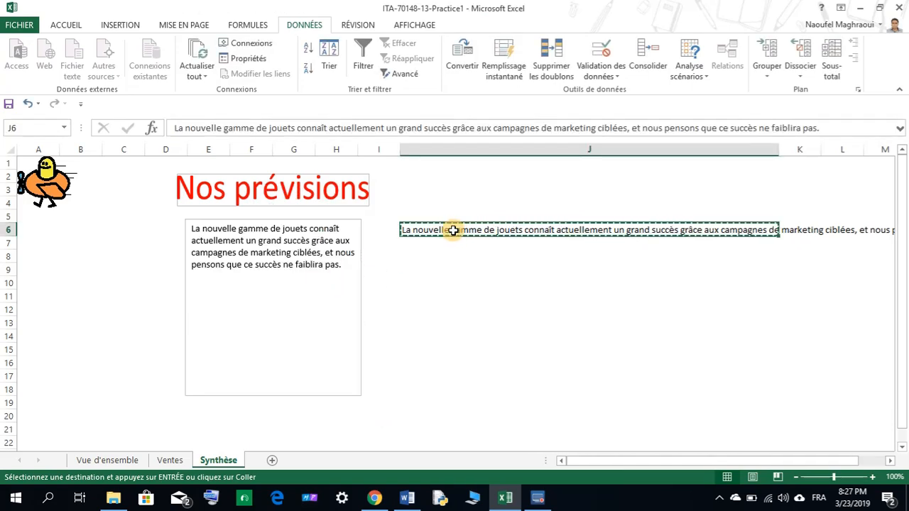
{"action": "key", "text": "Delete"}
{"action": "left_click", "coordinate": [468, 298]}
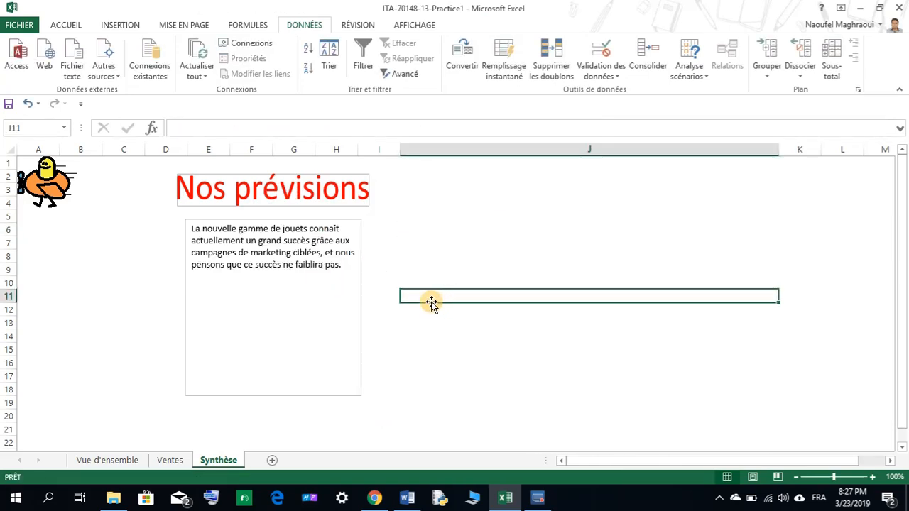
Step: Check instruction 3 in the Word document and set the sentence in the text box below "Nos prévisions" in Candara
{"action": "left_click", "coordinate": [407, 498]}
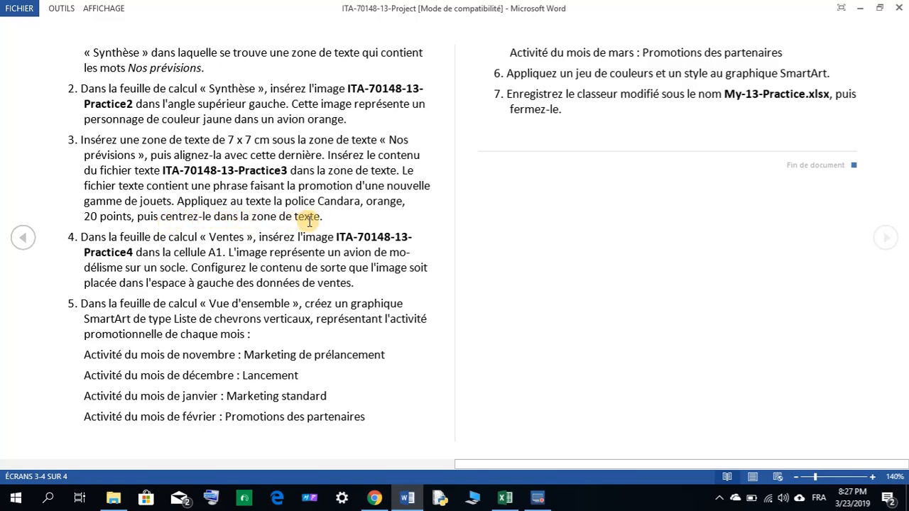
{"action": "left_click", "coordinate": [505, 497]}
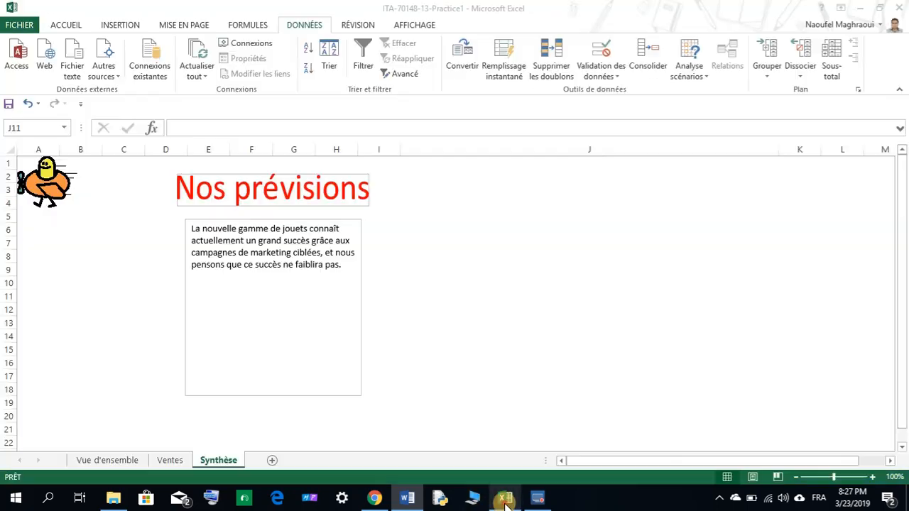
{"action": "left_click_drag", "start_coordinate": [343, 264], "coordinate": [186, 228]}
{"action": "left_click", "coordinate": [58, 27]}
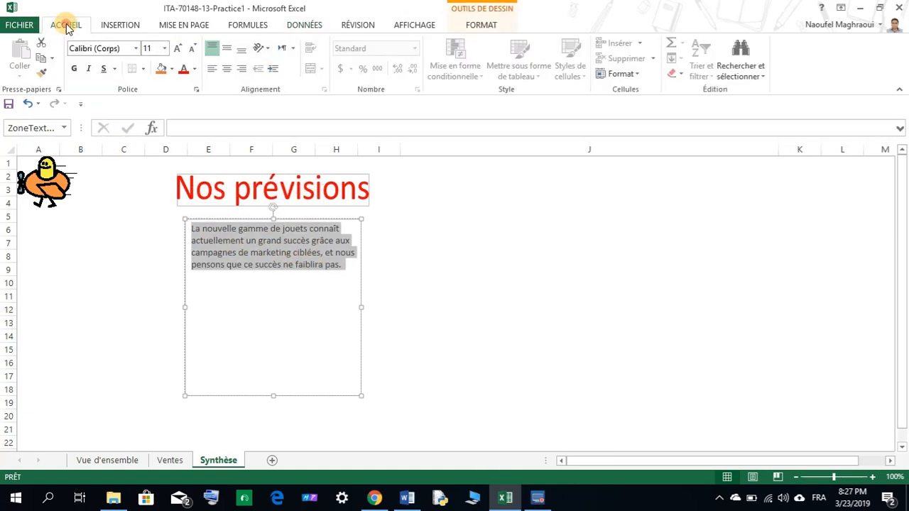
{"action": "left_click", "coordinate": [105, 46]}
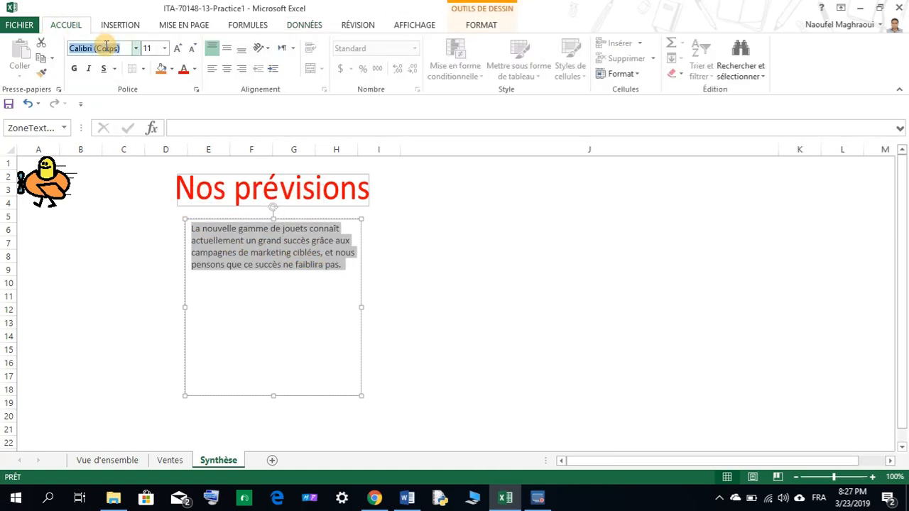
{"action": "type", "text": "Candara"}
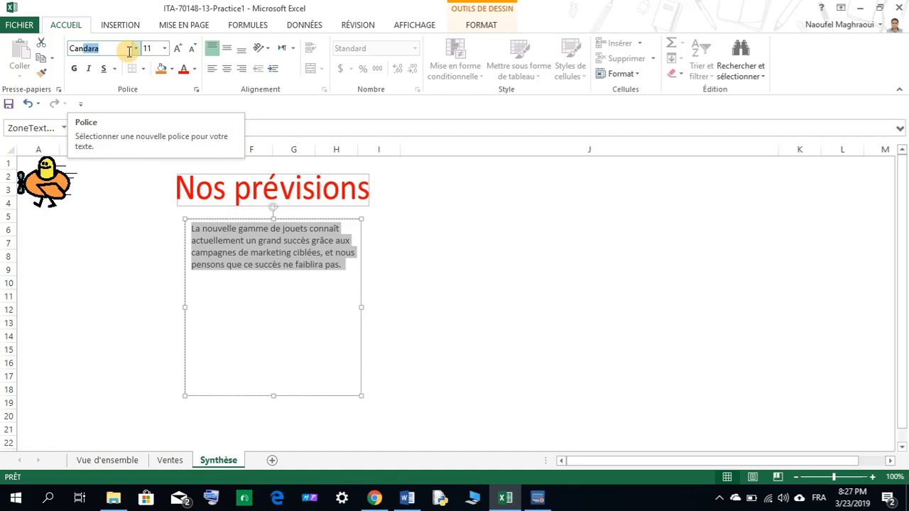
{"action": "key", "text": "Return"}
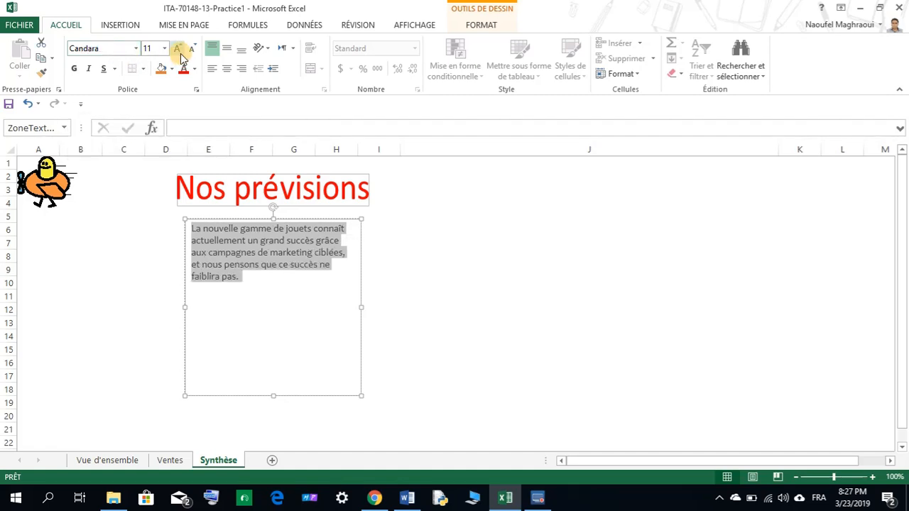
Step: Increase the font size of the text box sentence to 20 points
{"action": "left_click", "coordinate": [178, 53]}
{"action": "left_click", "coordinate": [178, 53]}
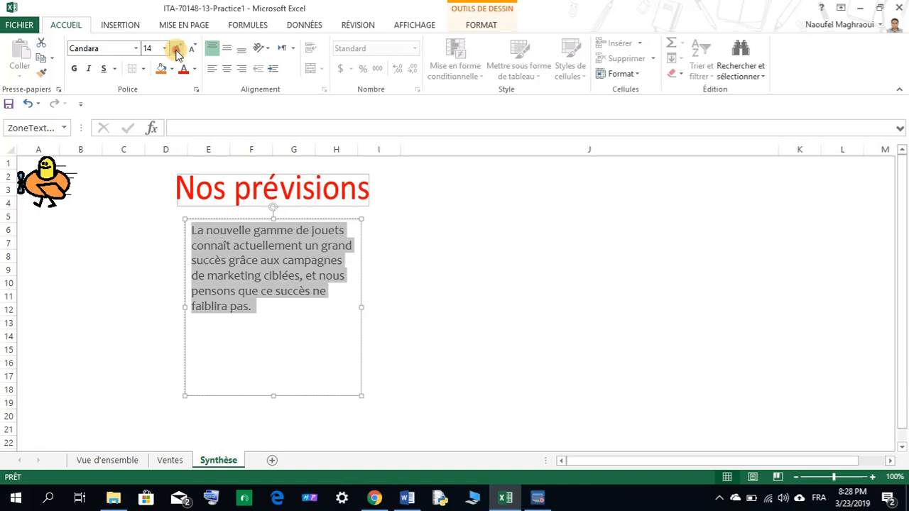
{"action": "left_click", "coordinate": [178, 52]}
{"action": "left_click", "coordinate": [178, 53]}
{"action": "left_click", "coordinate": [178, 52]}
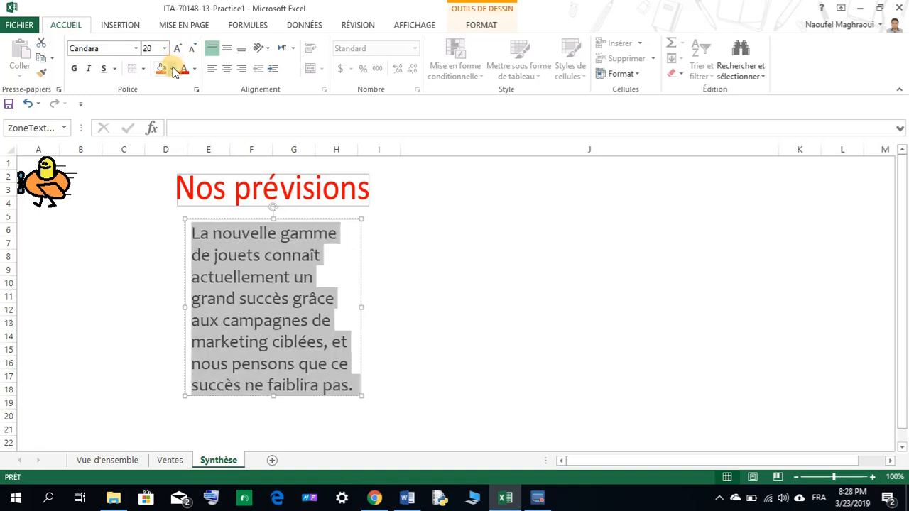
Step: Apply the standard orange as the text box's fill colour and undo that fill
{"action": "left_click", "coordinate": [172, 69]}
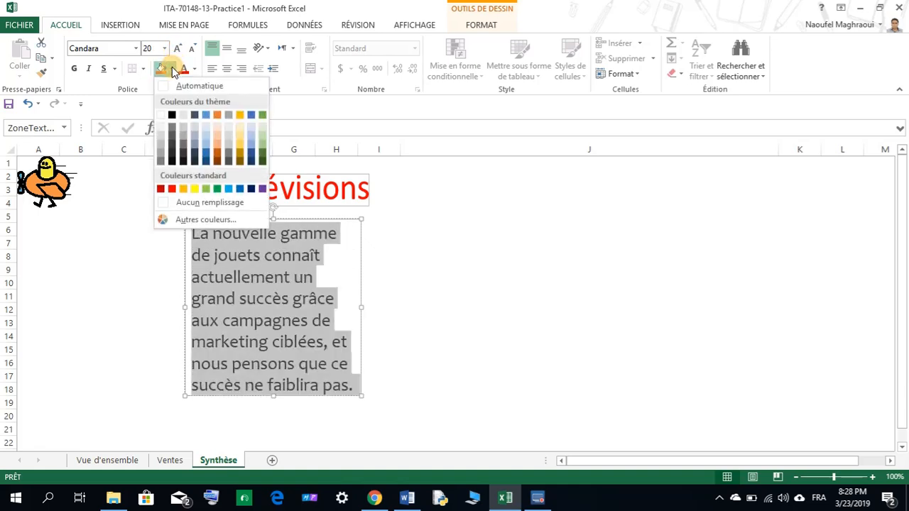
{"action": "left_click", "coordinate": [183, 190]}
{"action": "left_click", "coordinate": [428, 253]}
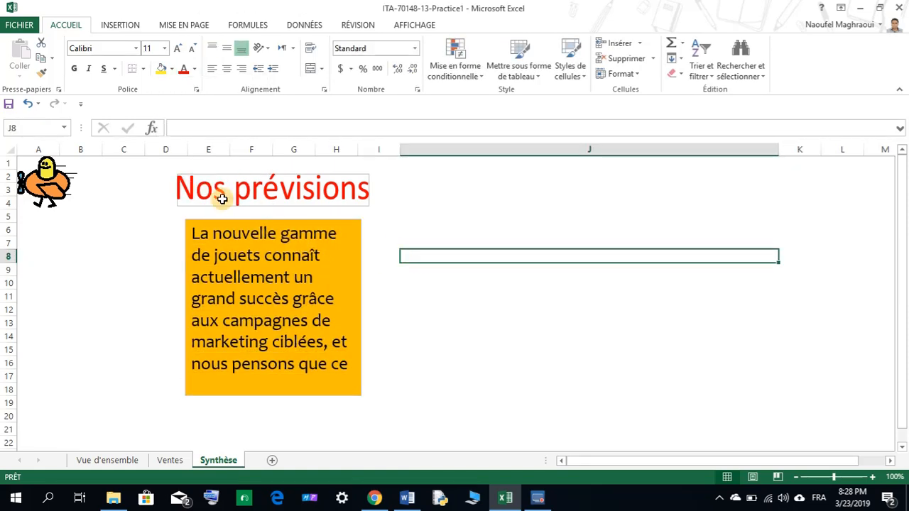
{"action": "left_click", "coordinate": [27, 105]}
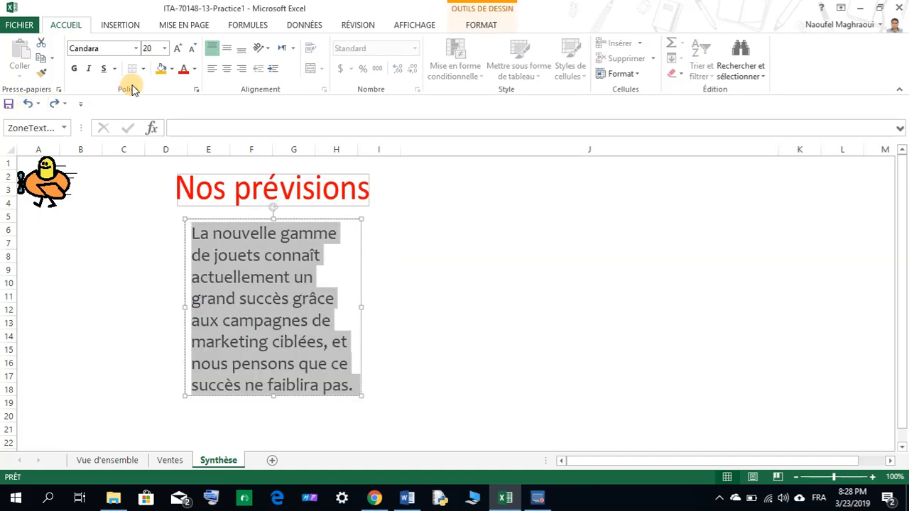
Step: Colour the text box sentence standard orange and centre it horizontally
{"action": "left_click", "coordinate": [193, 71]}
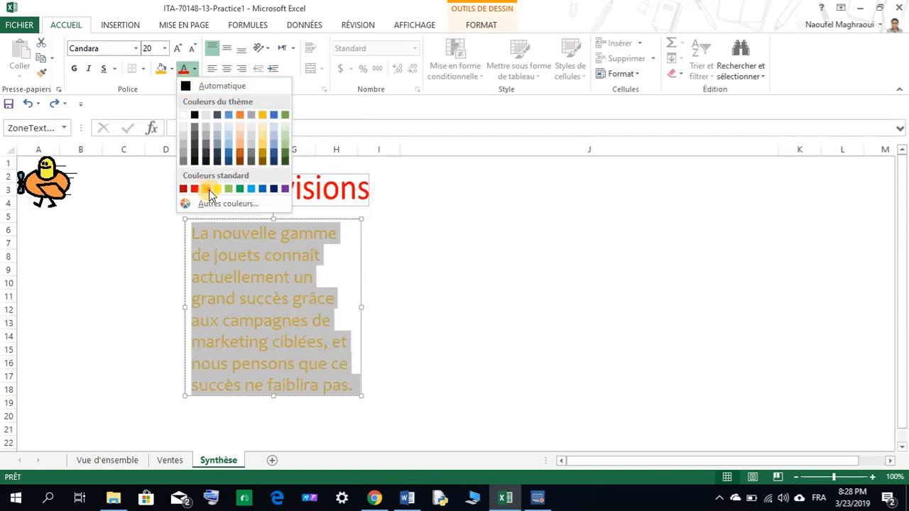
{"action": "left_click", "coordinate": [208, 190]}
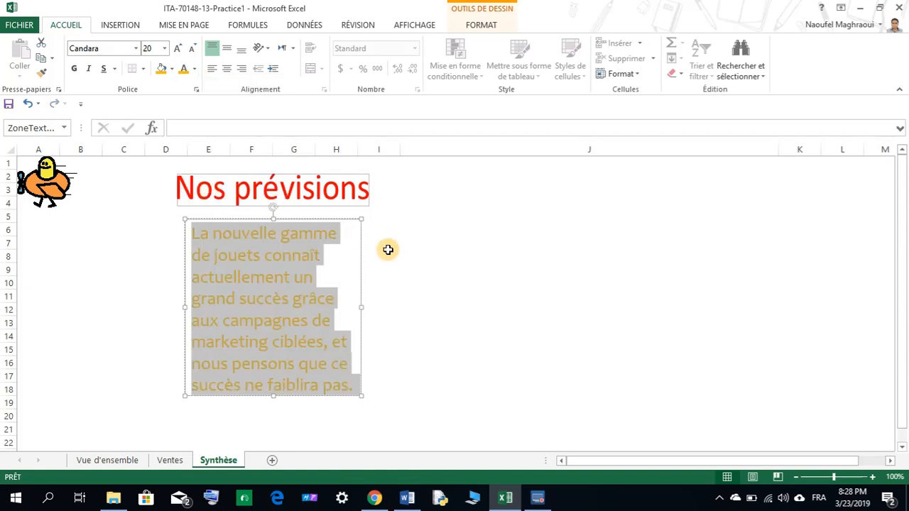
{"action": "left_click", "coordinate": [229, 74]}
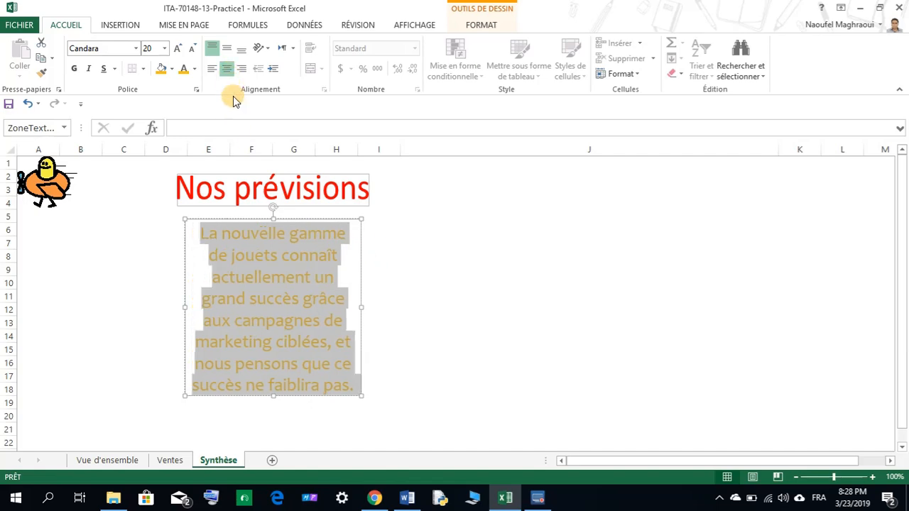
Step: Follow instruction 4 in the Word document and insert the picture ITA-70148-13-Practice4 at cell A1 of the Ventes sheet
{"action": "left_click", "coordinate": [407, 497]}
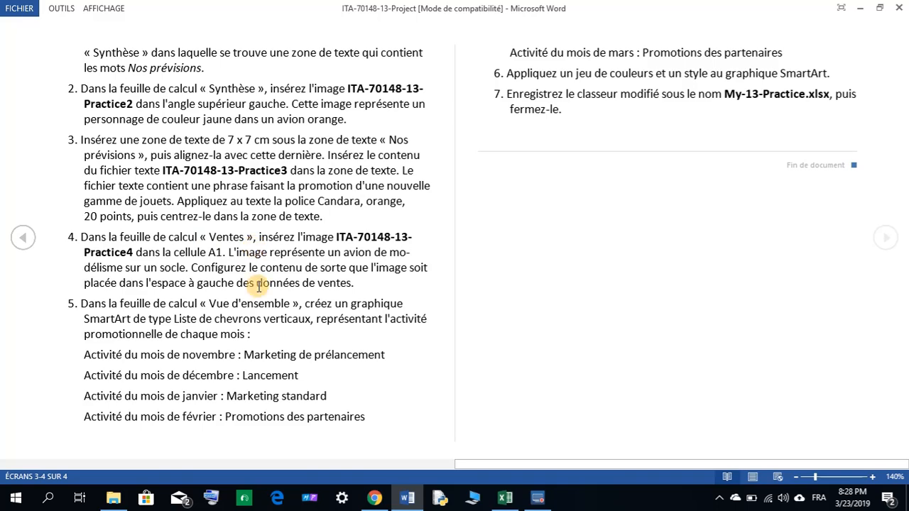
{"action": "left_click", "coordinate": [505, 498]}
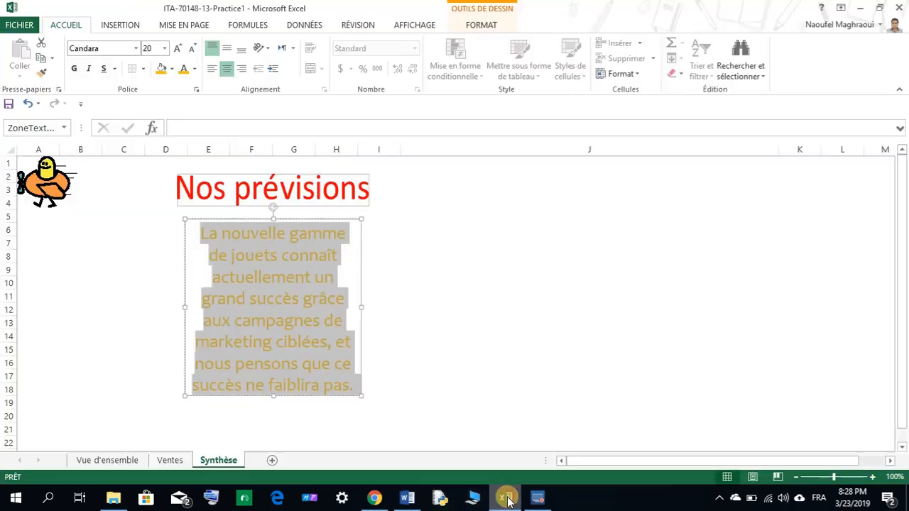
{"action": "left_click", "coordinate": [170, 460]}
{"action": "left_click", "coordinate": [410, 498]}
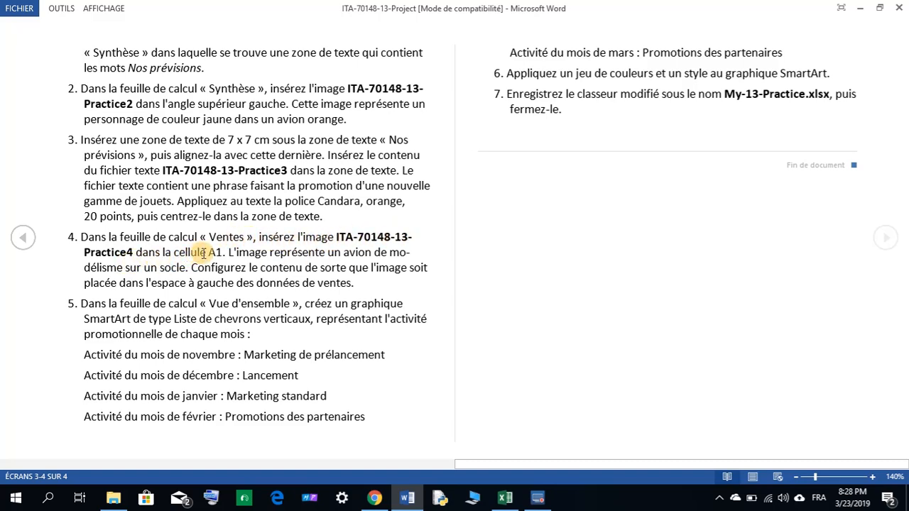
{"action": "left_click", "coordinate": [499, 498]}
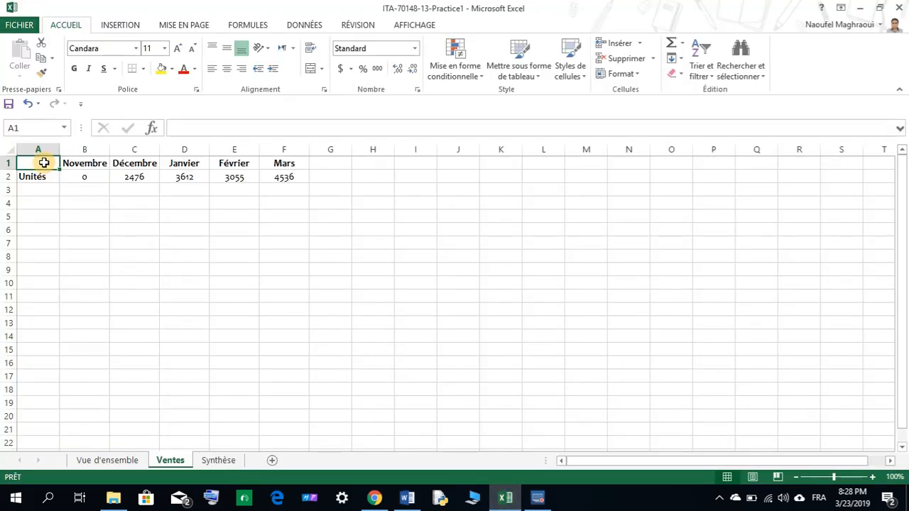
{"action": "left_click", "coordinate": [130, 23]}
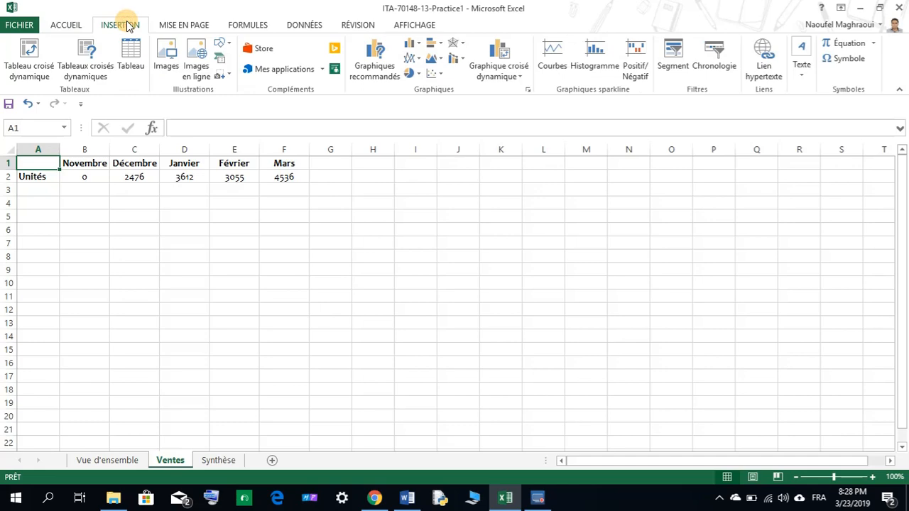
{"action": "left_click", "coordinate": [167, 55]}
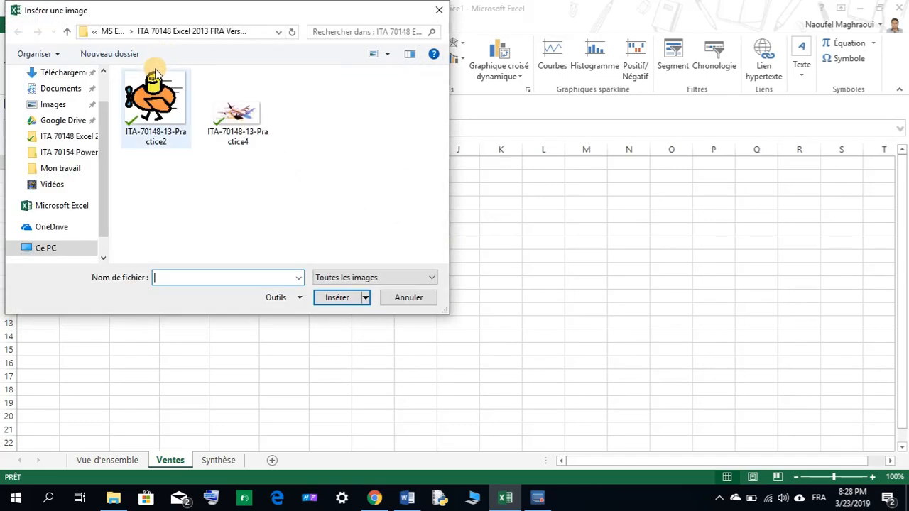
{"action": "double_click", "coordinate": [242, 117]}
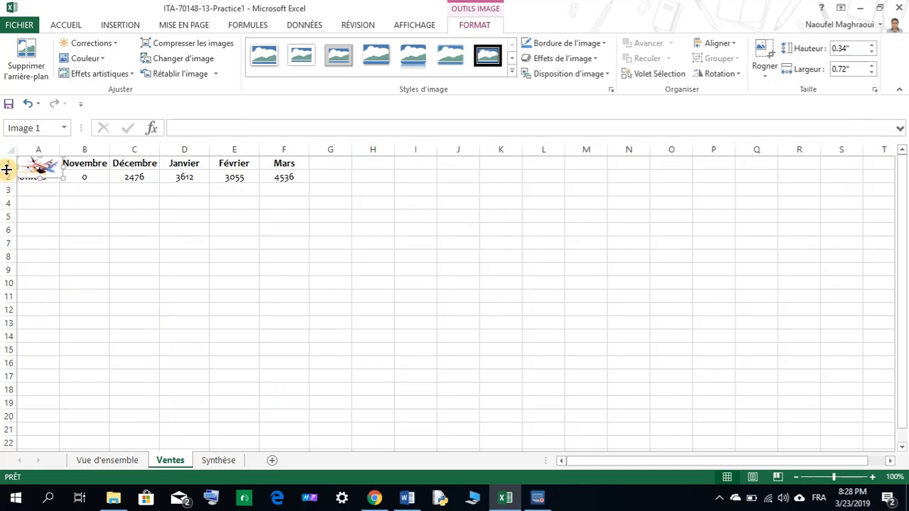
Step: Increase the height of row 1 to fit the plane picture beside the month headings, checking against instruction 4
{"action": "left_click_drag", "start_coordinate": [7, 169], "coordinate": [8, 179]}
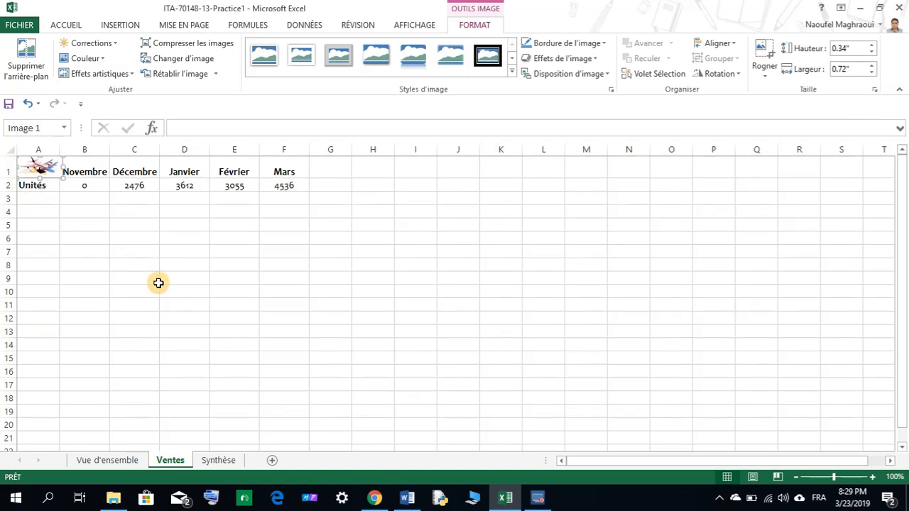
{"action": "left_click", "coordinate": [406, 501]}
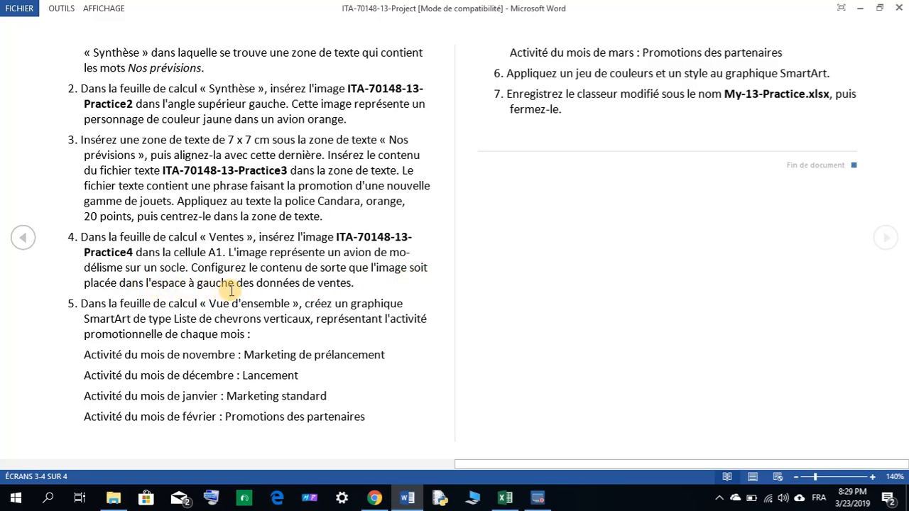
{"action": "left_click", "coordinate": [505, 498]}
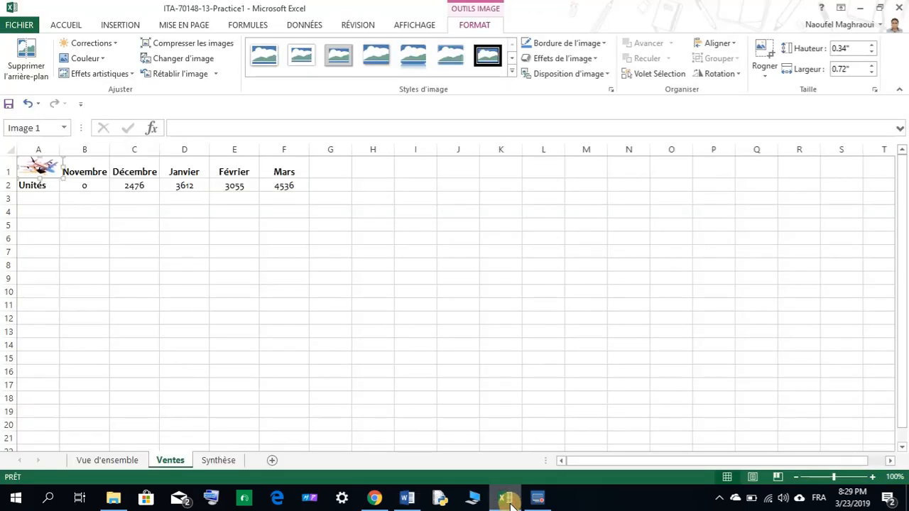
Step: Insert a SmartArt graphic of the list type Liste de chevrons verticaux on the Vue d'ensemble sheet, as instruction 5 asks
{"action": "left_click", "coordinate": [406, 498]}
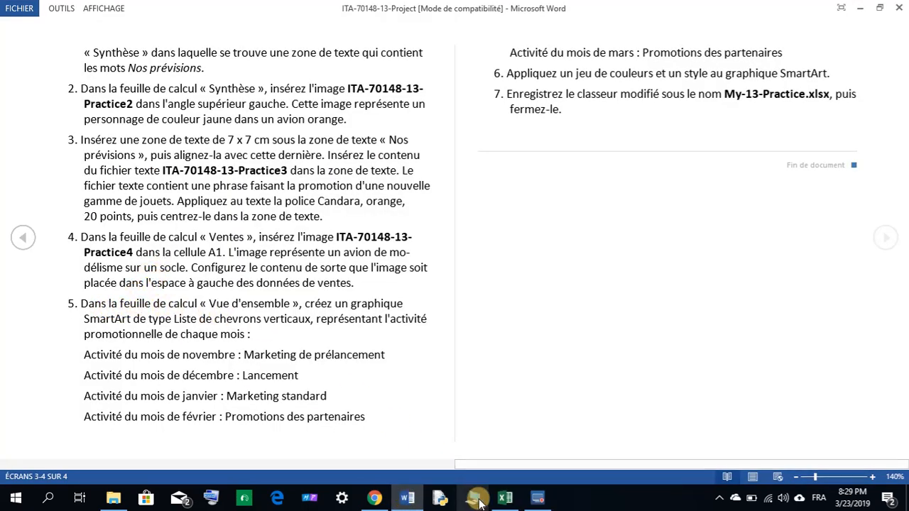
{"action": "left_click", "coordinate": [503, 498]}
{"action": "left_click", "coordinate": [119, 461]}
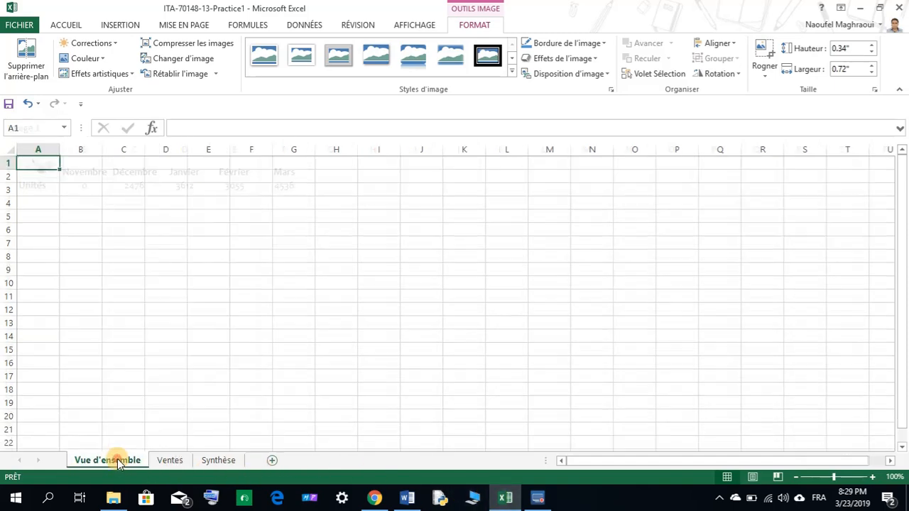
{"action": "left_click", "coordinate": [407, 499]}
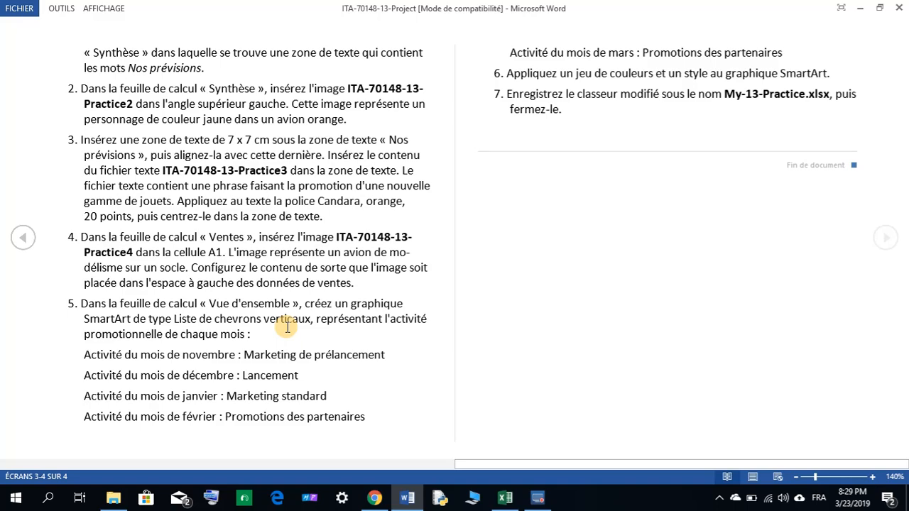
{"action": "left_click", "coordinate": [512, 496]}
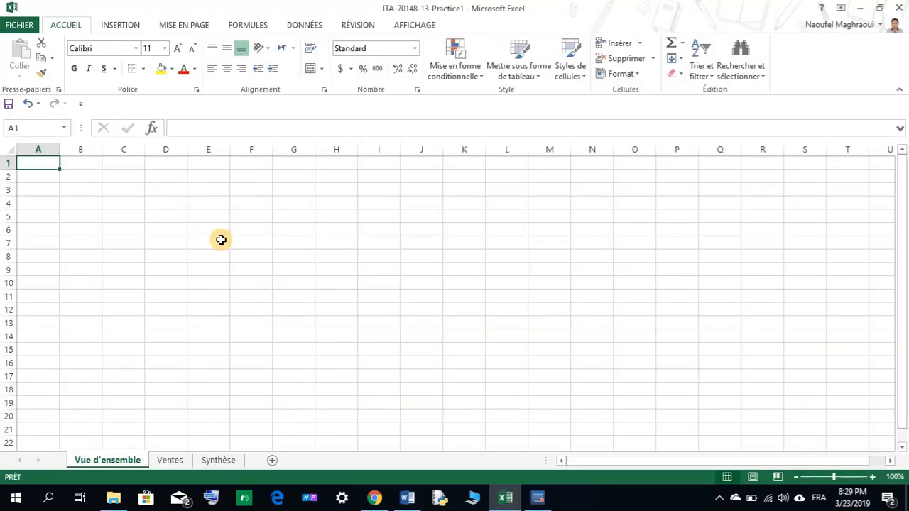
{"action": "left_click", "coordinate": [132, 25]}
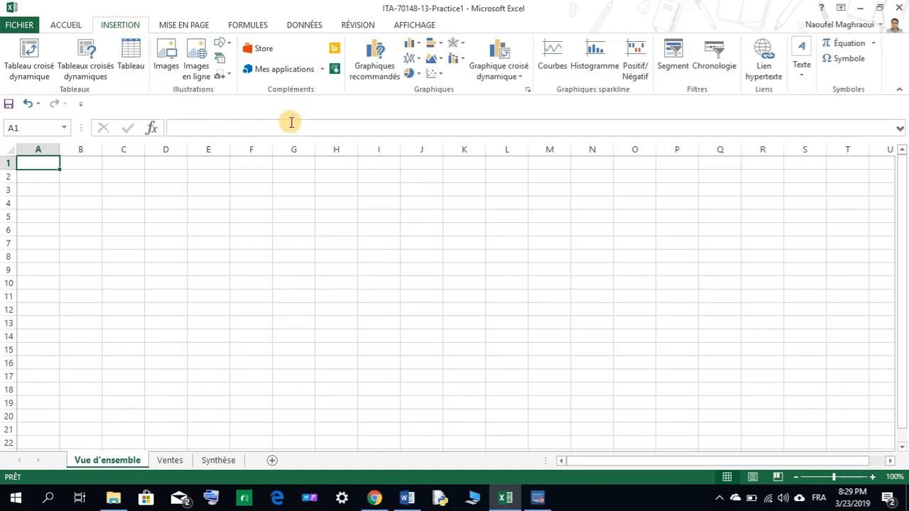
{"action": "left_click", "coordinate": [221, 60]}
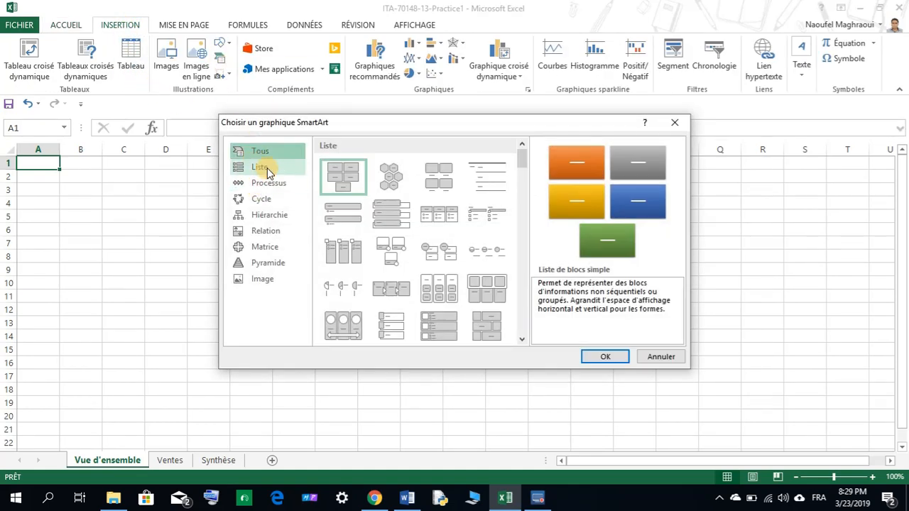
{"action": "left_click", "coordinate": [262, 168]}
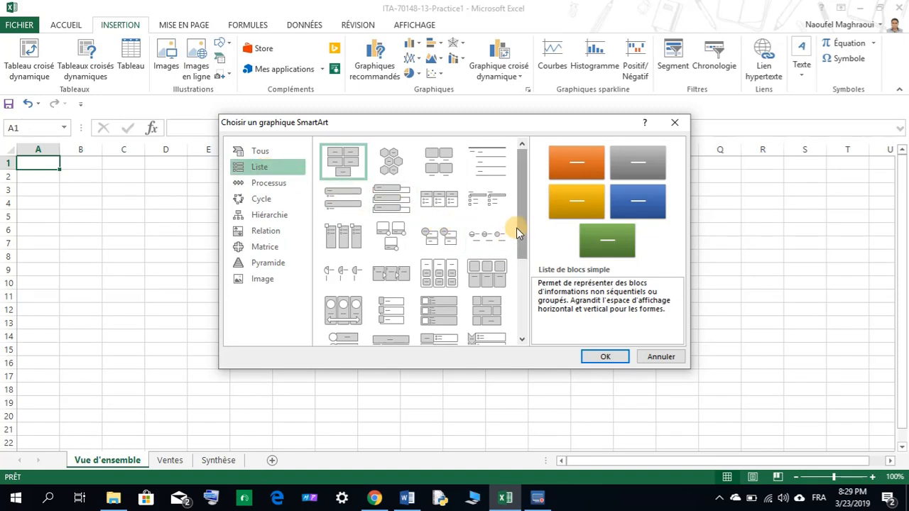
{"action": "left_click_drag", "start_coordinate": [521, 225], "coordinate": [520, 268]}
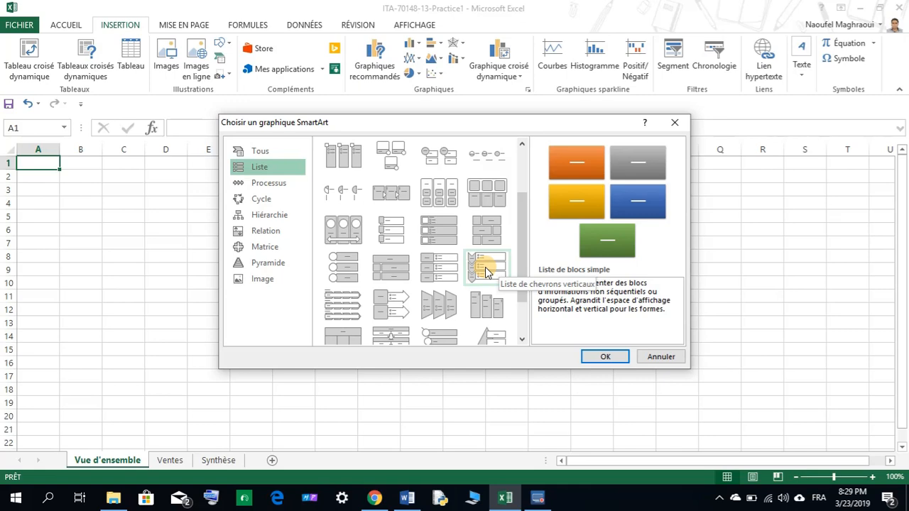
{"action": "left_click", "coordinate": [487, 273]}
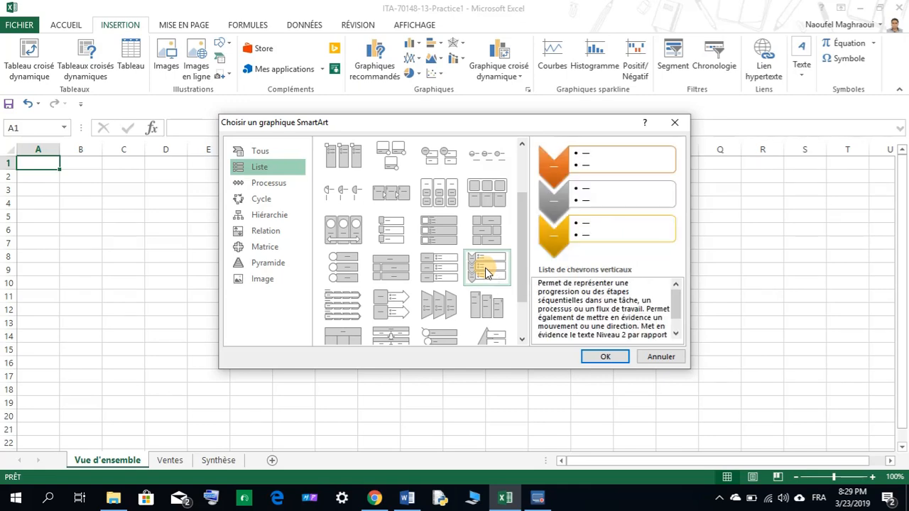
{"action": "left_click", "coordinate": [589, 357]}
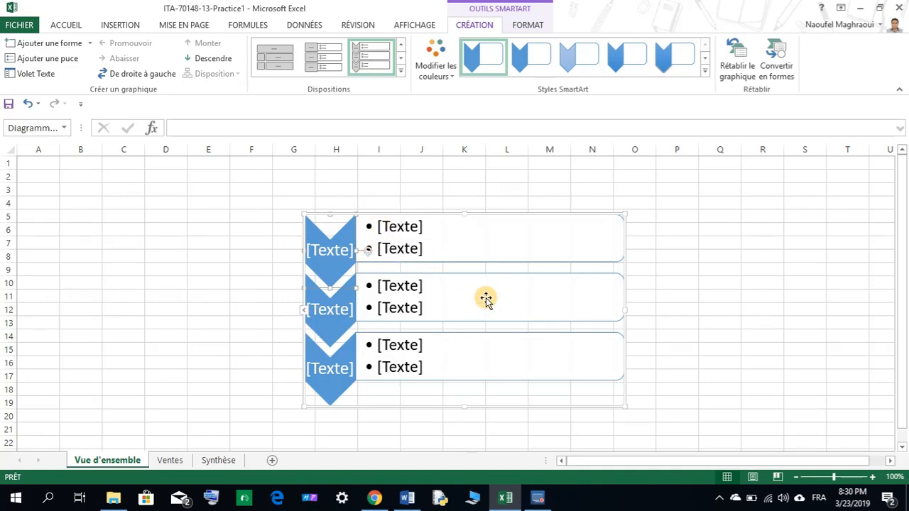
Step: Check instruction 5 in the Word document, copy the month name novembre from it and return to the Excel workbook
{"action": "left_click", "coordinate": [407, 497]}
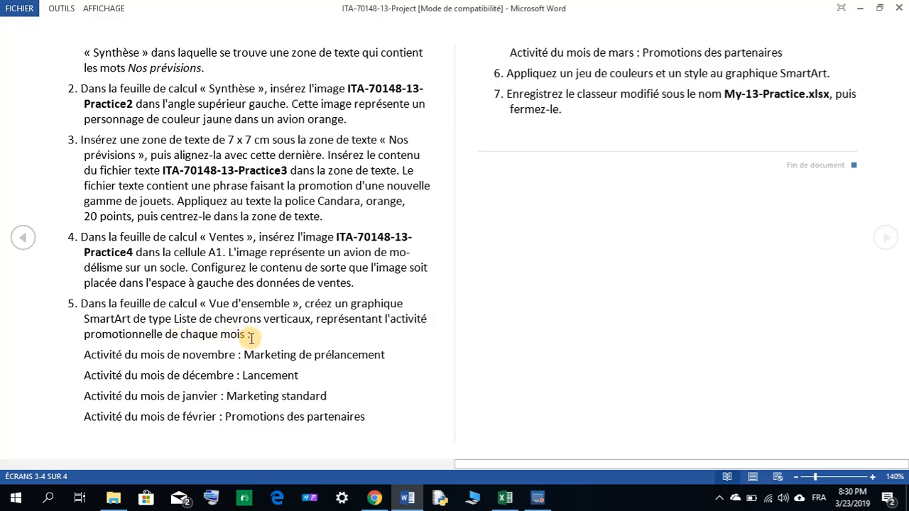
{"action": "left_click", "coordinate": [497, 500]}
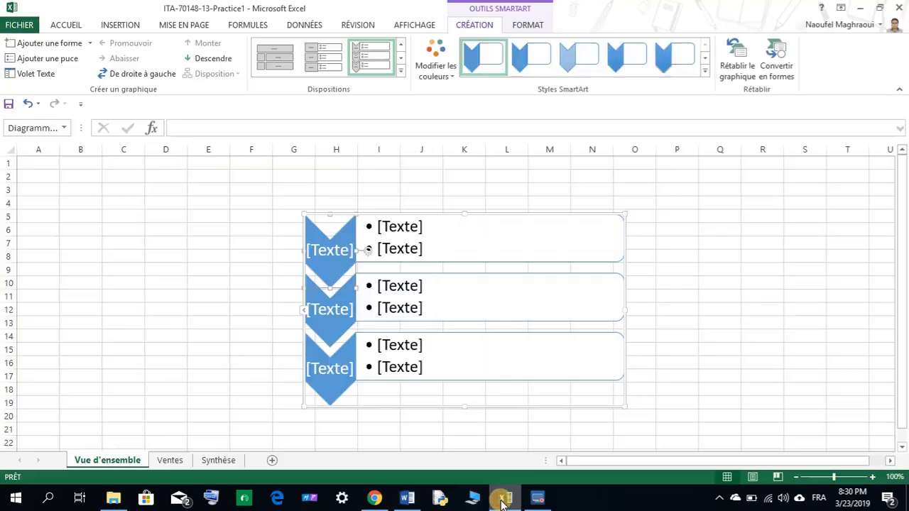
{"action": "left_click", "coordinate": [407, 500]}
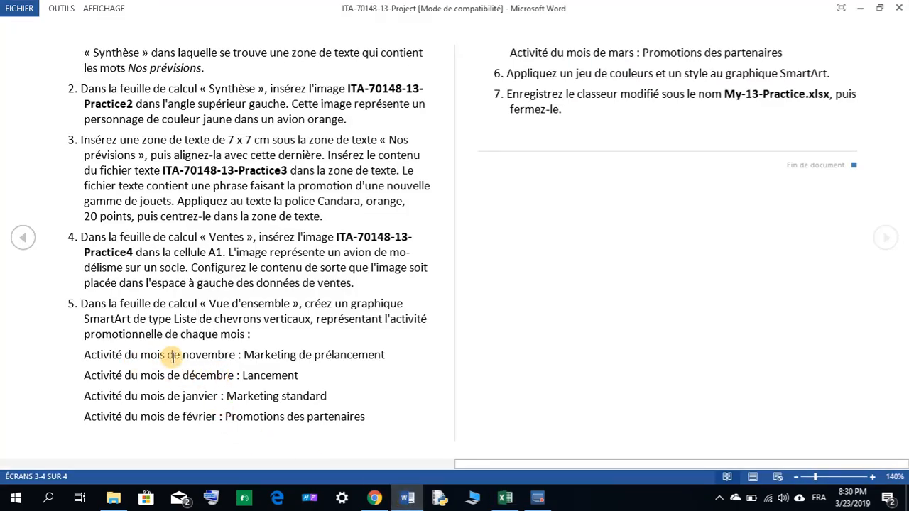
{"action": "left_click_drag", "start_coordinate": [183, 354], "coordinate": [216, 357]}
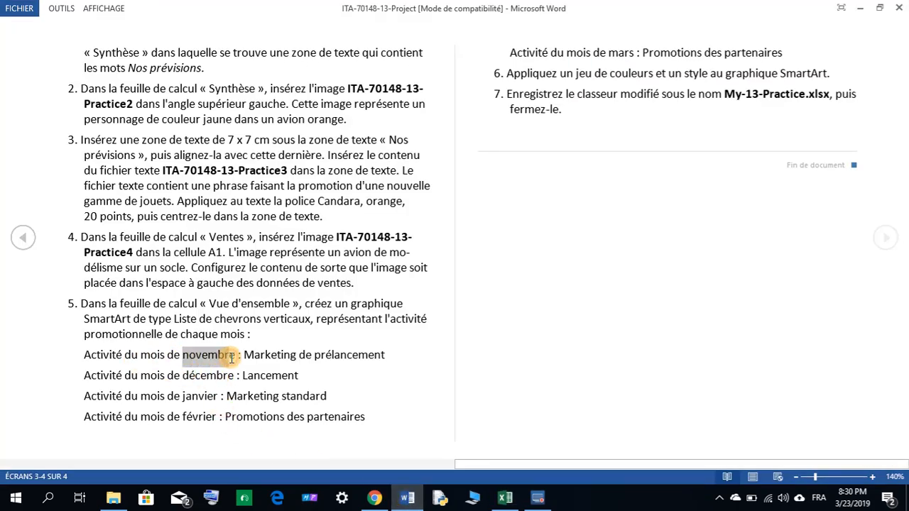
{"action": "right_click", "coordinate": [233, 359]}
{"action": "left_click", "coordinate": [257, 365]}
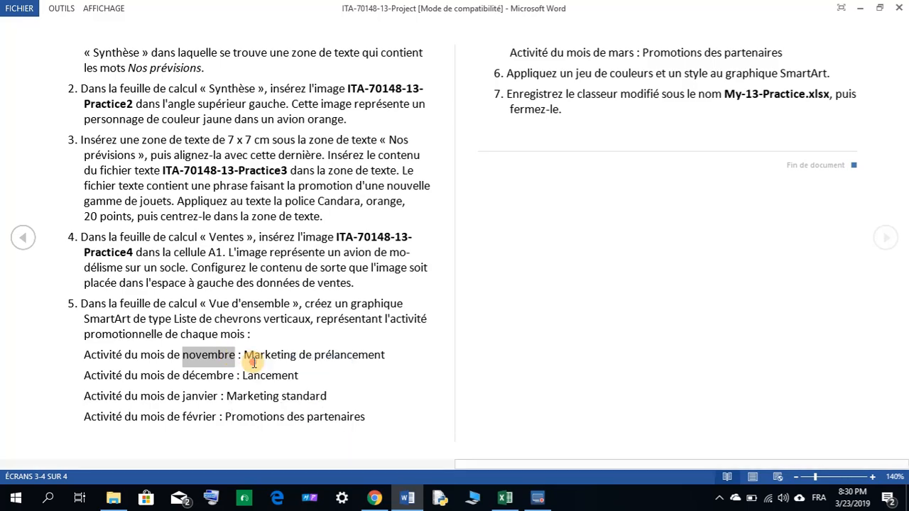
{"action": "left_click", "coordinate": [501, 500]}
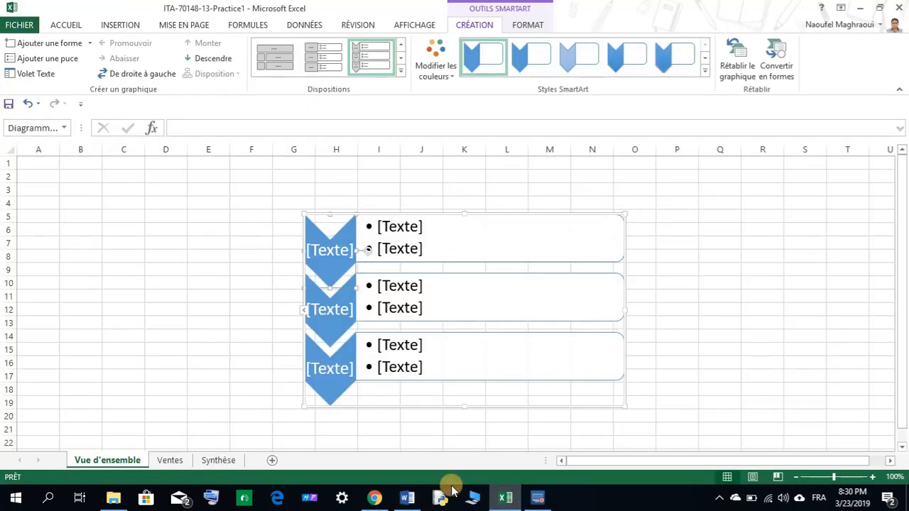
{"action": "right_click", "coordinate": [336, 254]}
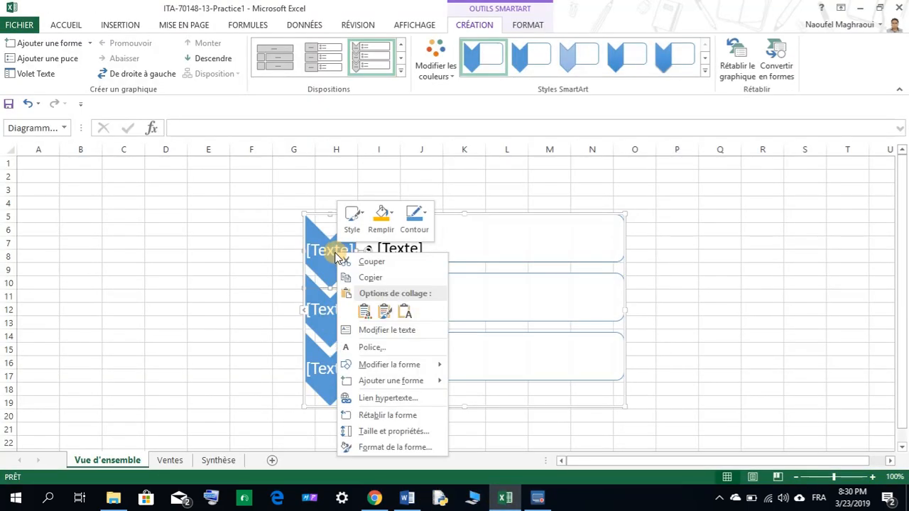
{"action": "left_click", "coordinate": [404, 311]}
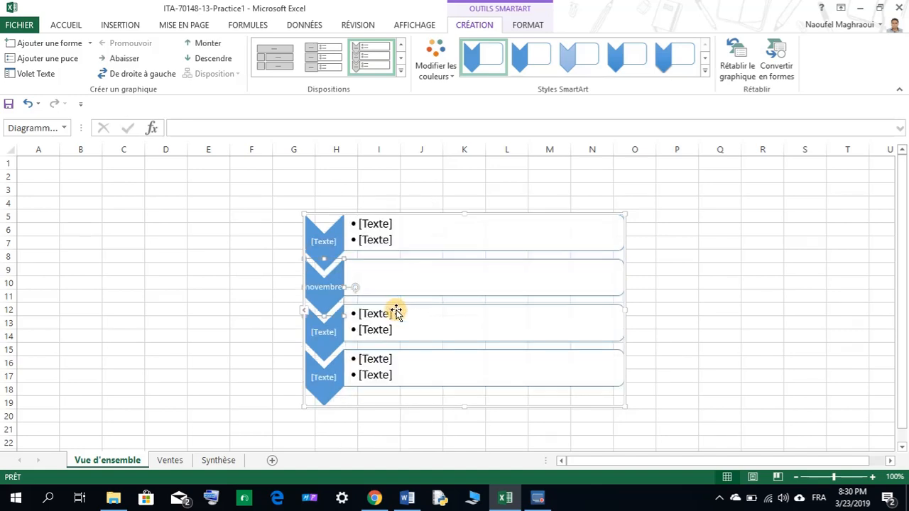
{"action": "left_click", "coordinate": [27, 105]}
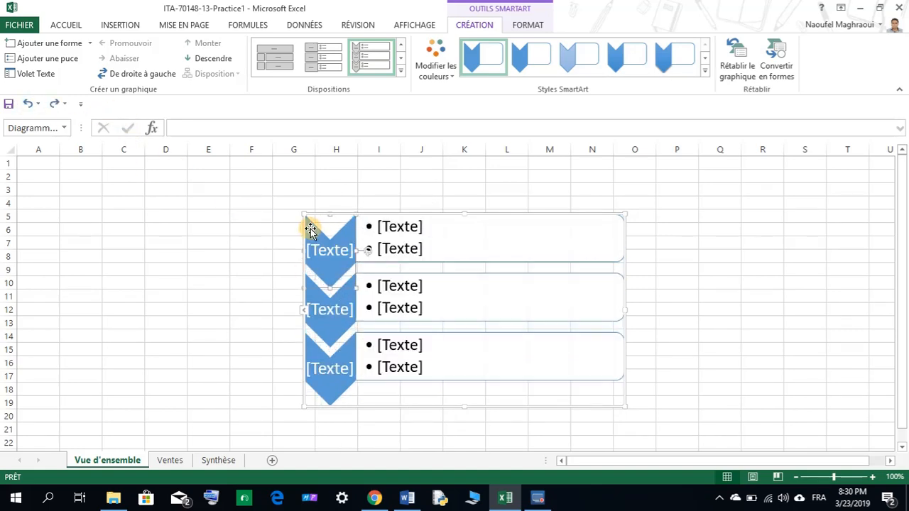
Step: Show the SmartArt text pane and paste novembre as text only into the first top-level bullet
{"action": "left_click", "coordinate": [303, 314]}
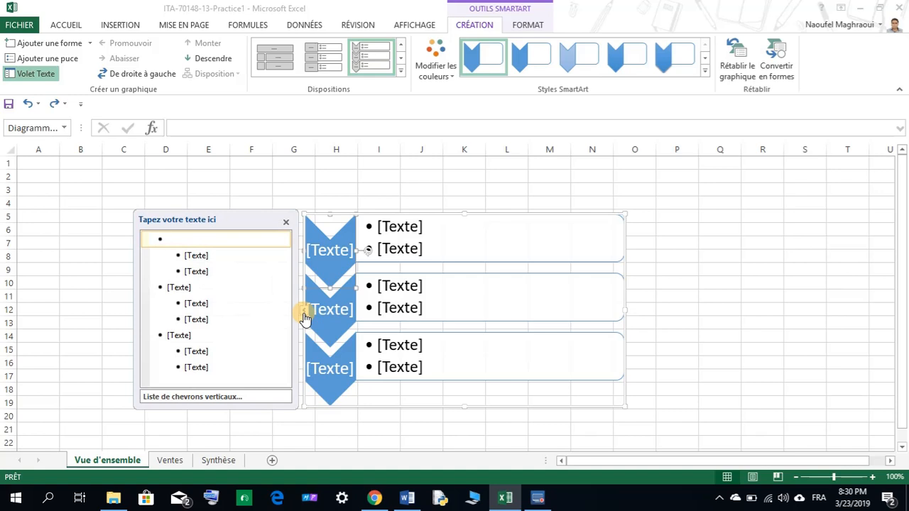
{"action": "right_click", "coordinate": [170, 240]}
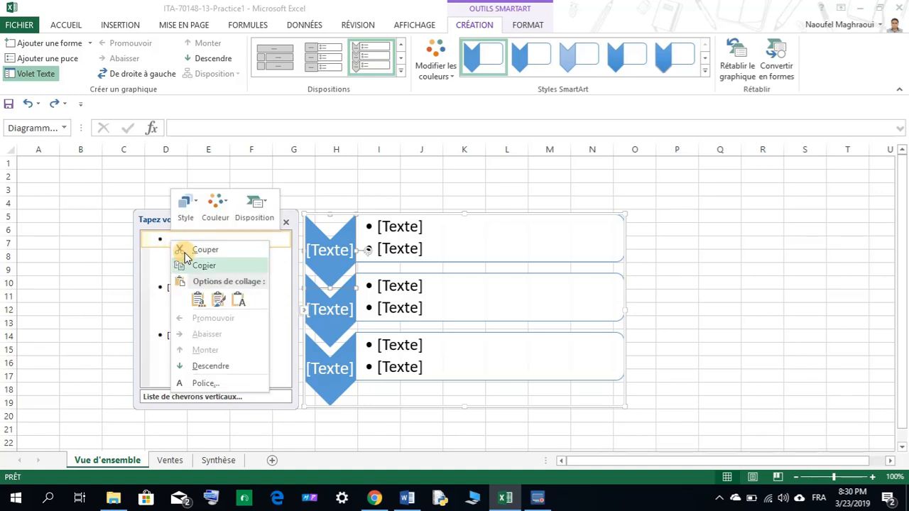
{"action": "left_click", "coordinate": [241, 300]}
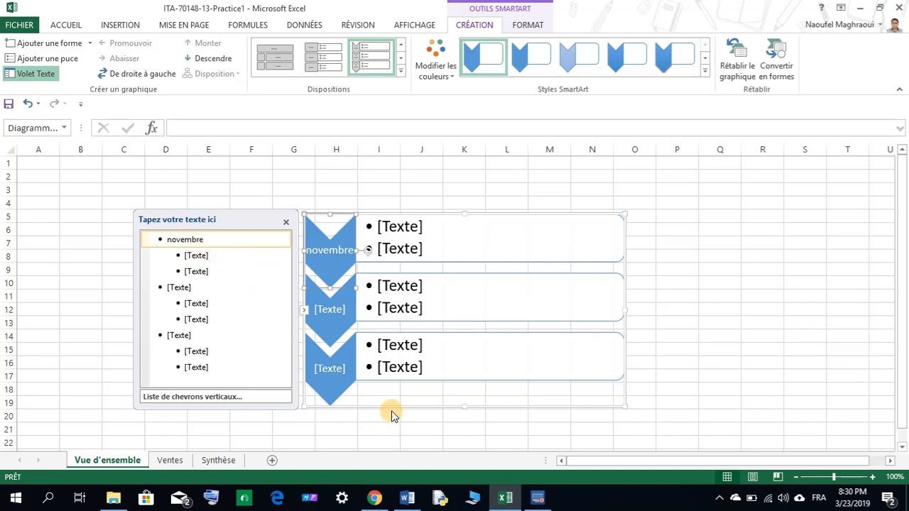
Step: Copy Marketing de prélancement from the Word document as text only into novembre's first sub-bullet and remove its empty second sub-bullet
{"action": "left_click", "coordinate": [404, 495]}
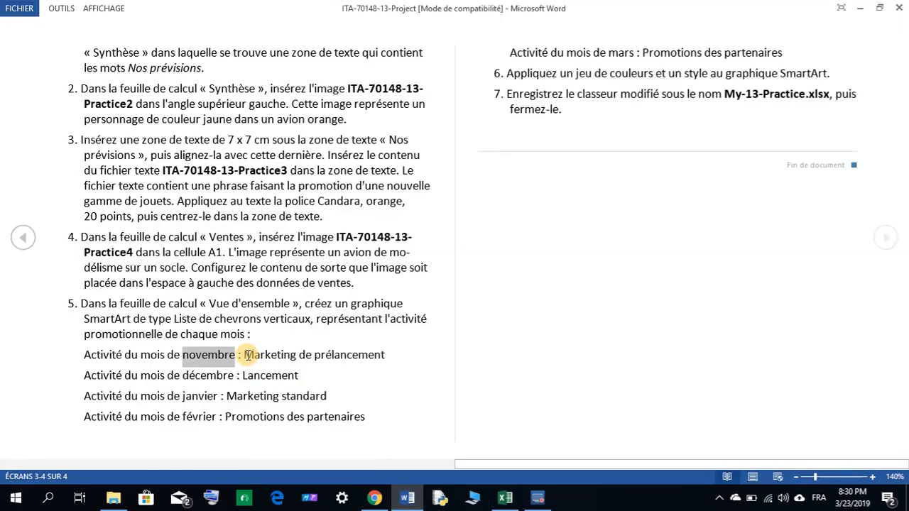
{"action": "left_click_drag", "start_coordinate": [245, 355], "coordinate": [361, 359]}
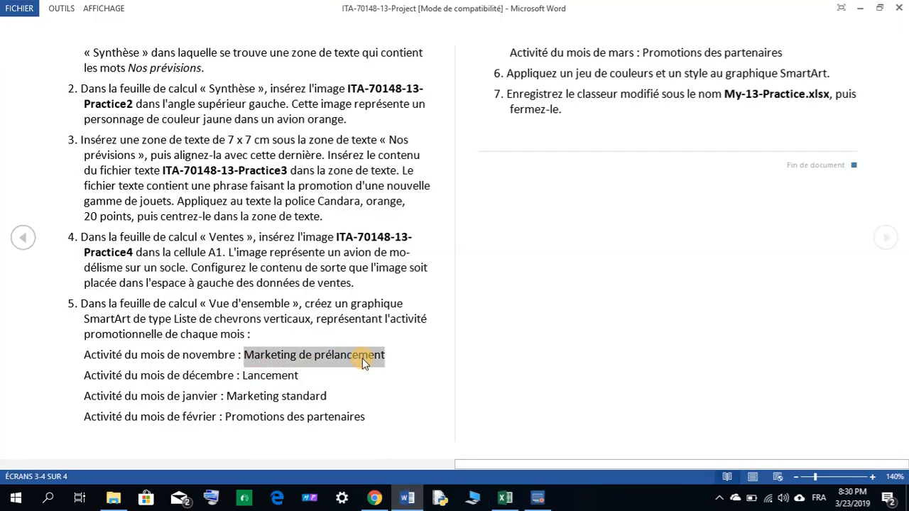
{"action": "right_click", "coordinate": [364, 363]}
{"action": "left_click", "coordinate": [373, 366]}
{"action": "left_click", "coordinate": [503, 499]}
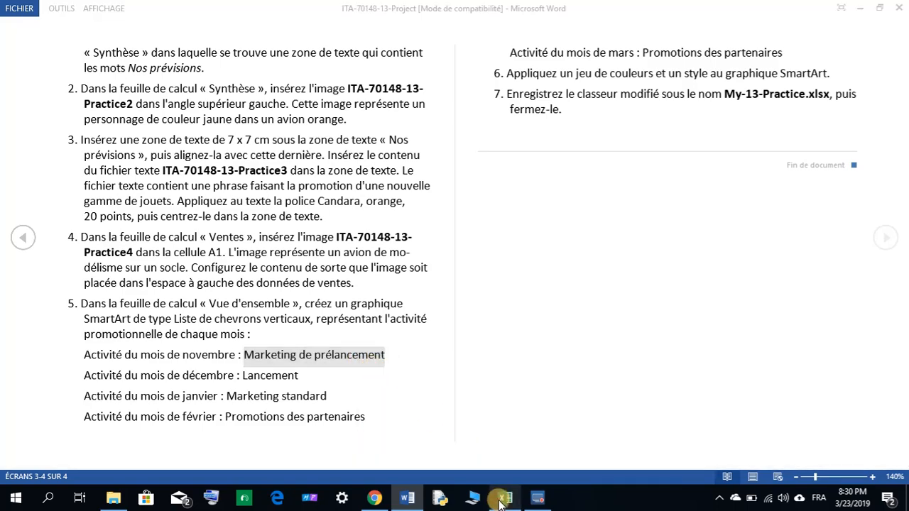
{"action": "left_click", "coordinate": [202, 254]}
{"action": "right_click", "coordinate": [202, 257]}
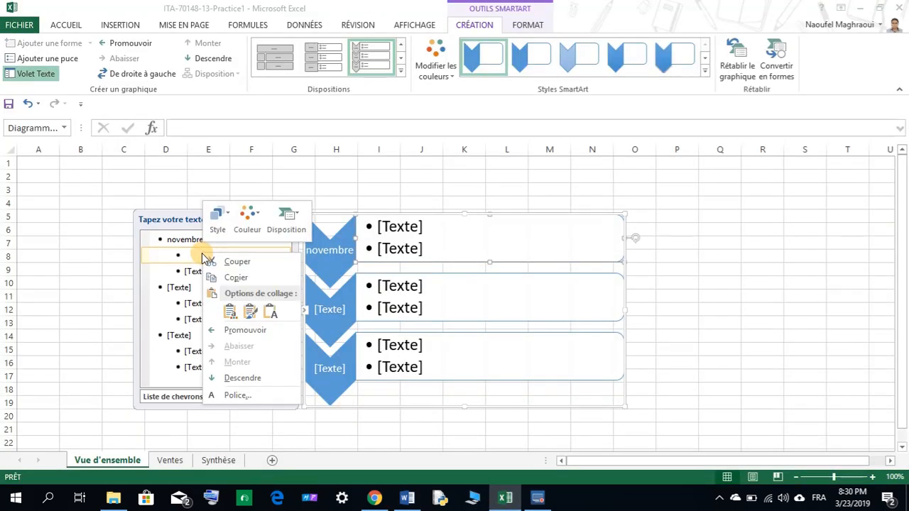
{"action": "left_click", "coordinate": [270, 311]}
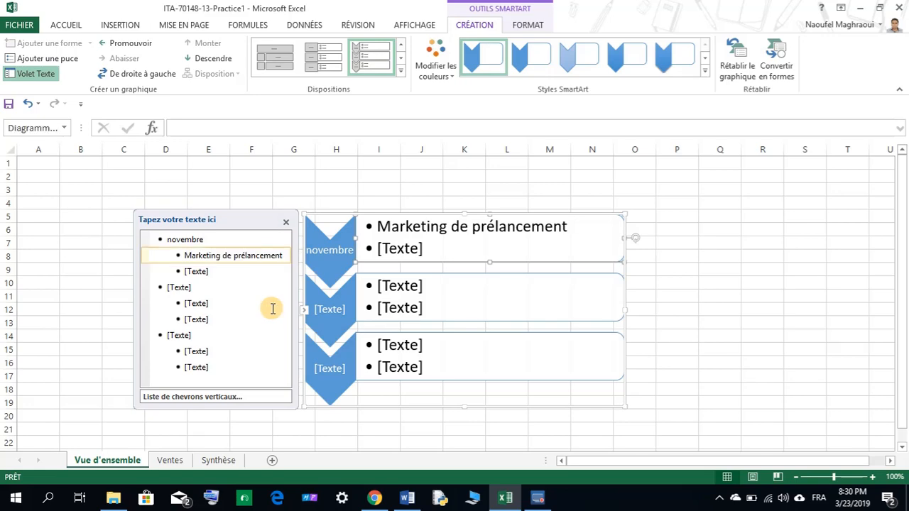
{"action": "left_click", "coordinate": [215, 274]}
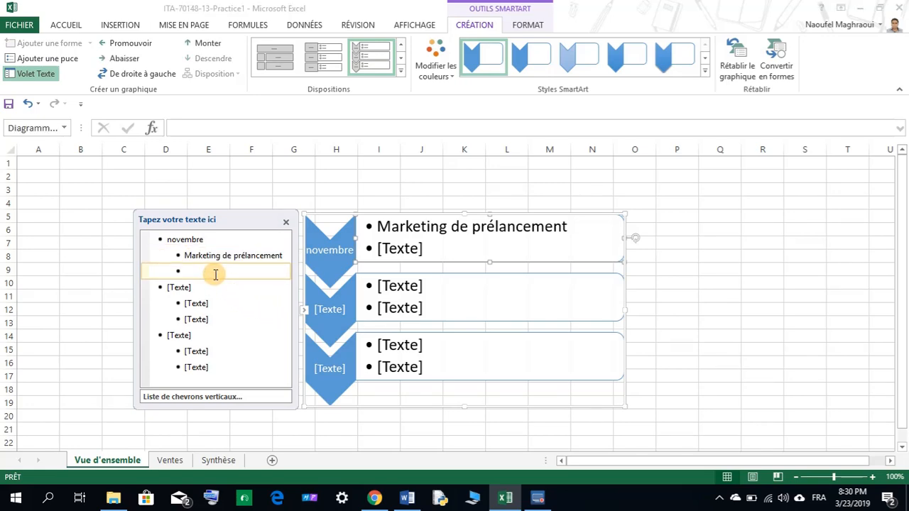
{"action": "key", "text": "BackSpace"}
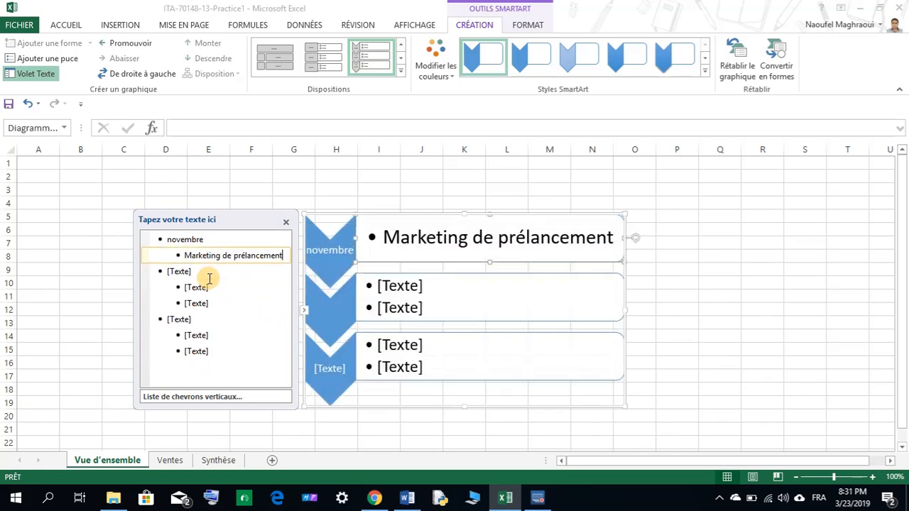
Step: Copy décembre from instruction 5 in Word and paste it as text only into the SmartArt's second top-level bullet
{"action": "left_click", "coordinate": [407, 498]}
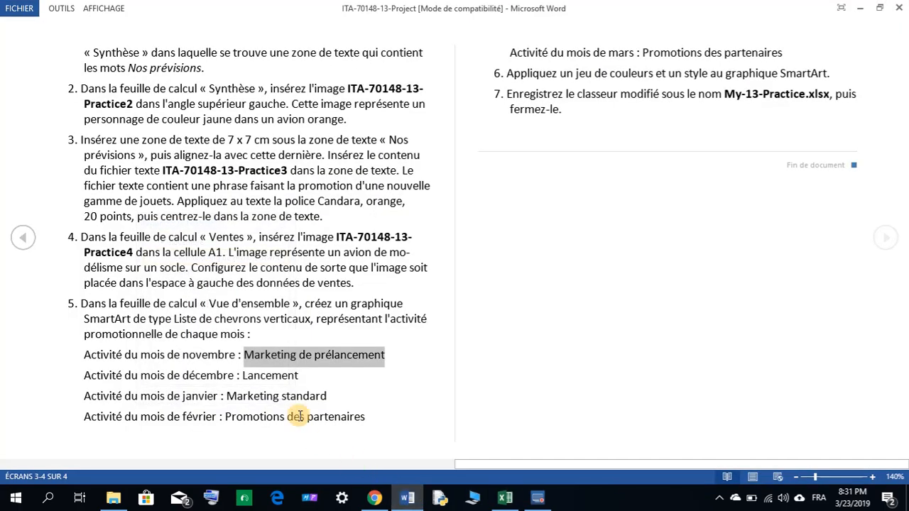
{"action": "left_click_drag", "start_coordinate": [177, 378], "coordinate": [222, 378]}
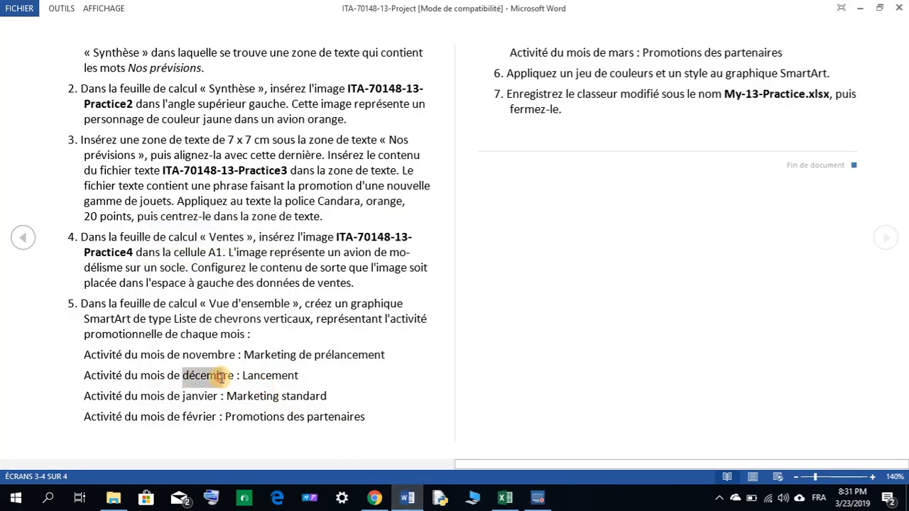
{"action": "right_click", "coordinate": [228, 378]}
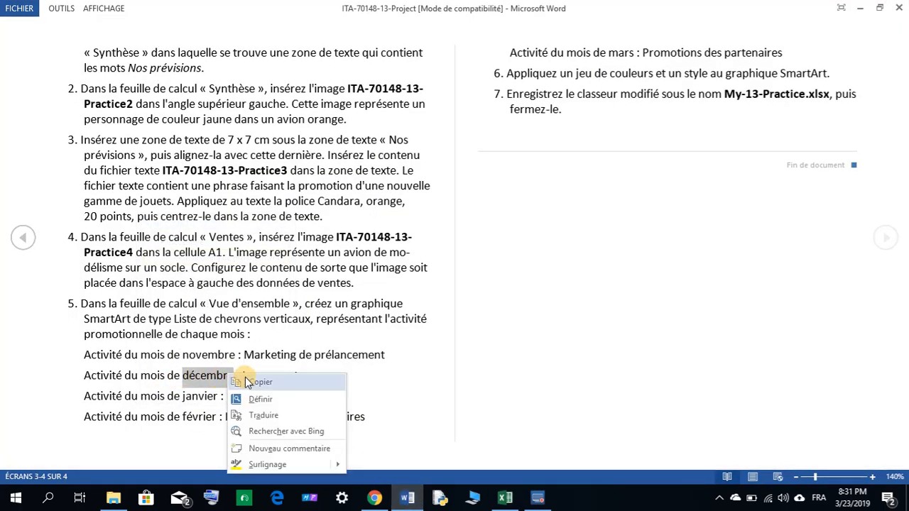
{"action": "left_click", "coordinate": [257, 381]}
{"action": "left_click", "coordinate": [505, 497]}
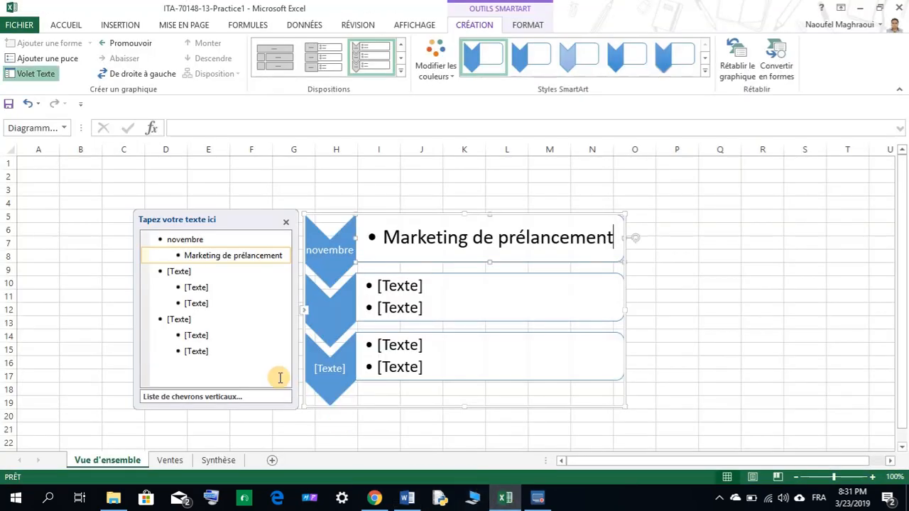
{"action": "left_click", "coordinate": [178, 271]}
{"action": "right_click", "coordinate": [180, 271]}
{"action": "left_click", "coordinate": [255, 333]}
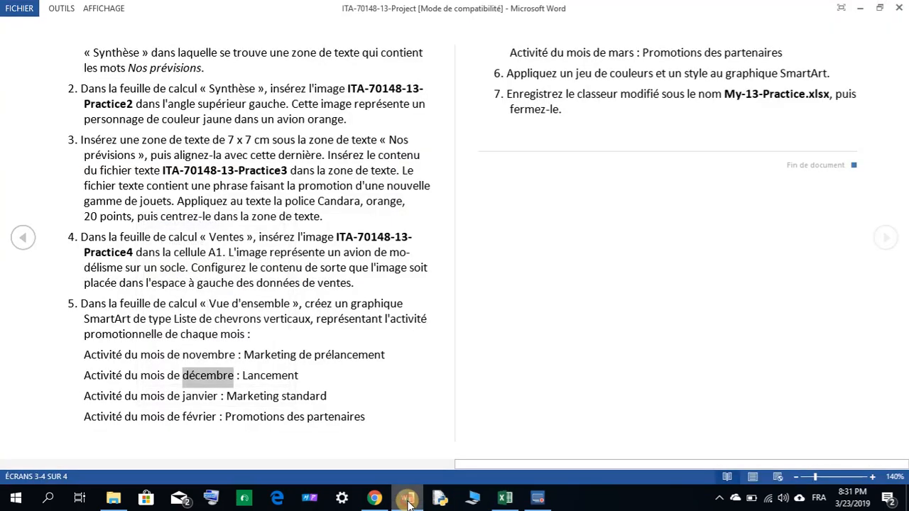
Step: Copy Lancement from the Word document as text only into décembre's first sub-bullet and remove its empty second sub-bullet
{"action": "left_click", "coordinate": [407, 498]}
{"action": "left_click_drag", "start_coordinate": [243, 381], "coordinate": [295, 377]}
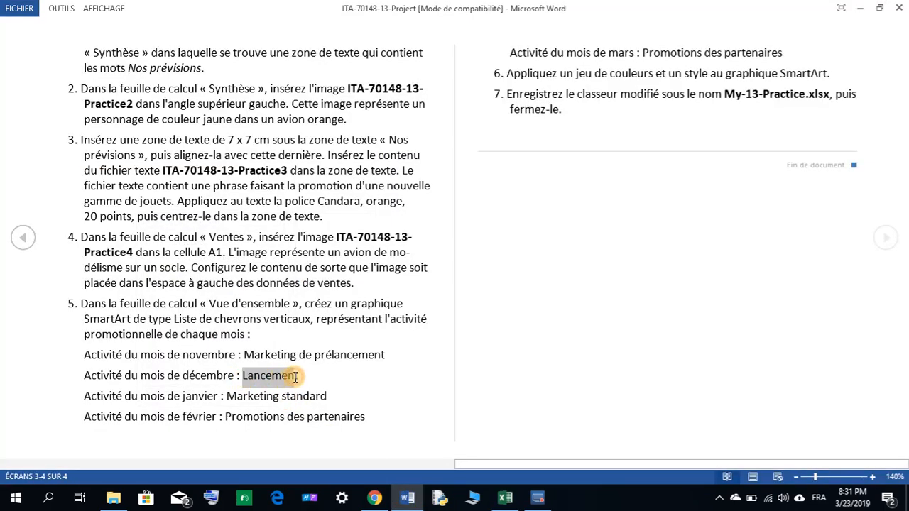
{"action": "right_click", "coordinate": [297, 377]}
{"action": "left_click", "coordinate": [307, 384]}
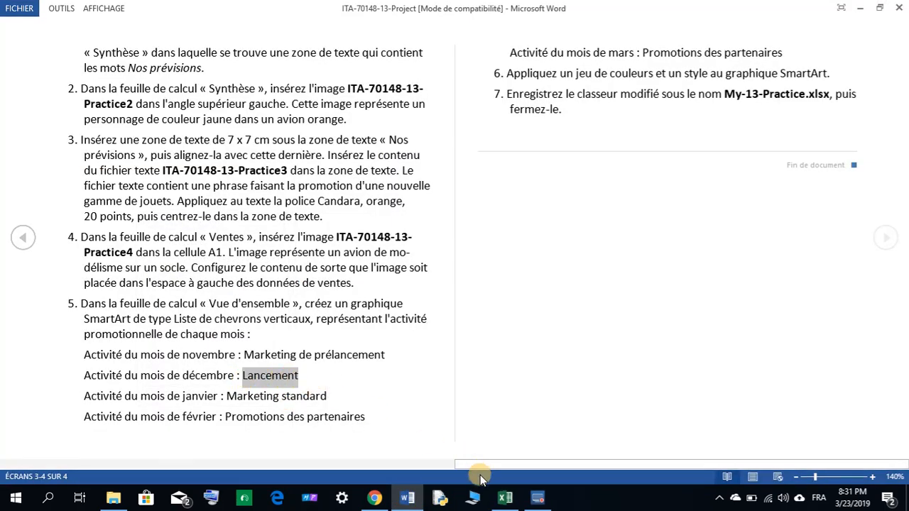
{"action": "left_click", "coordinate": [505, 498]}
{"action": "left_click", "coordinate": [204, 289]}
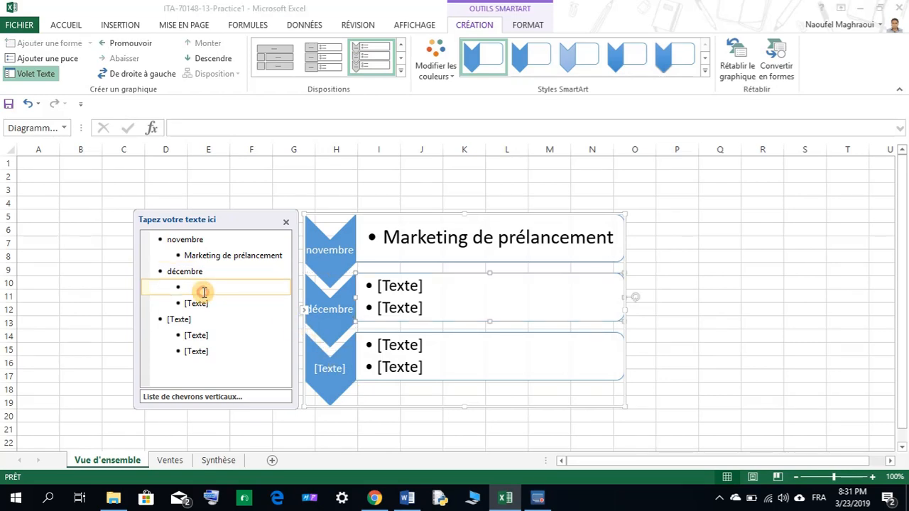
{"action": "right_click", "coordinate": [204, 290]}
{"action": "left_click", "coordinate": [271, 348]}
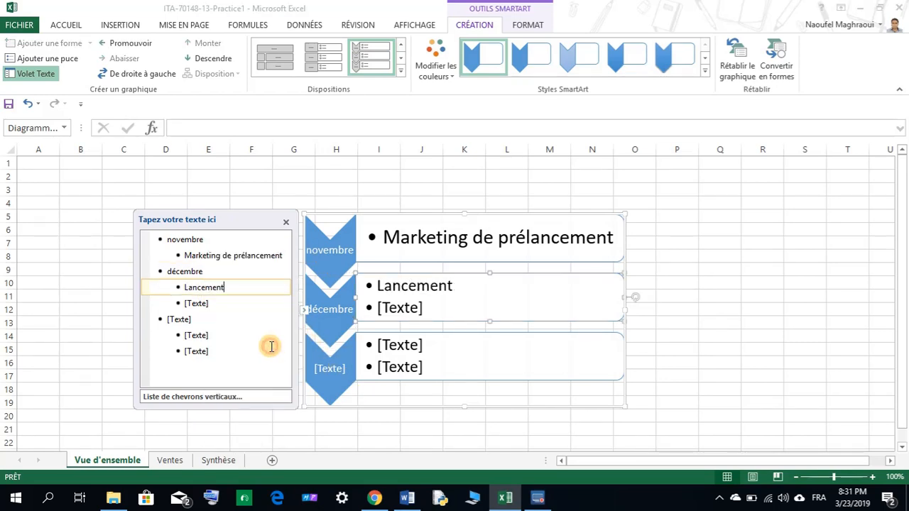
{"action": "left_click", "coordinate": [213, 306]}
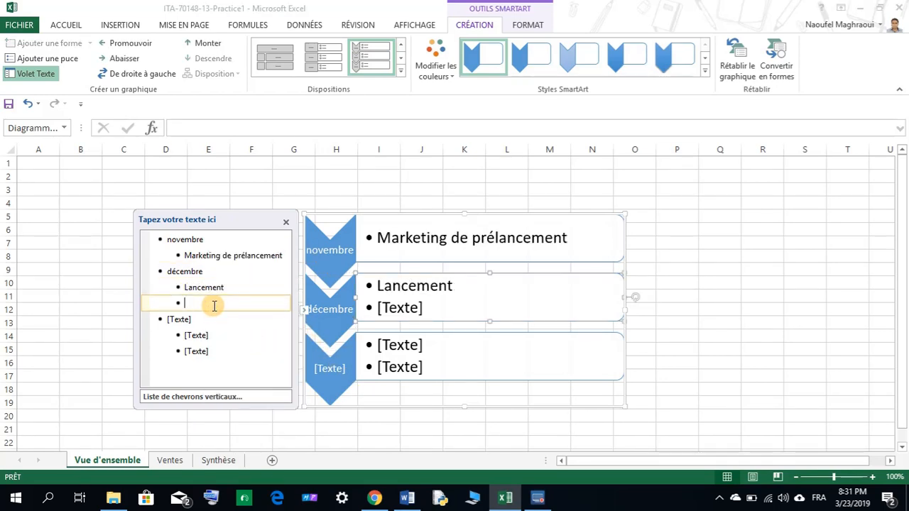
{"action": "key", "text": "BackSpace"}
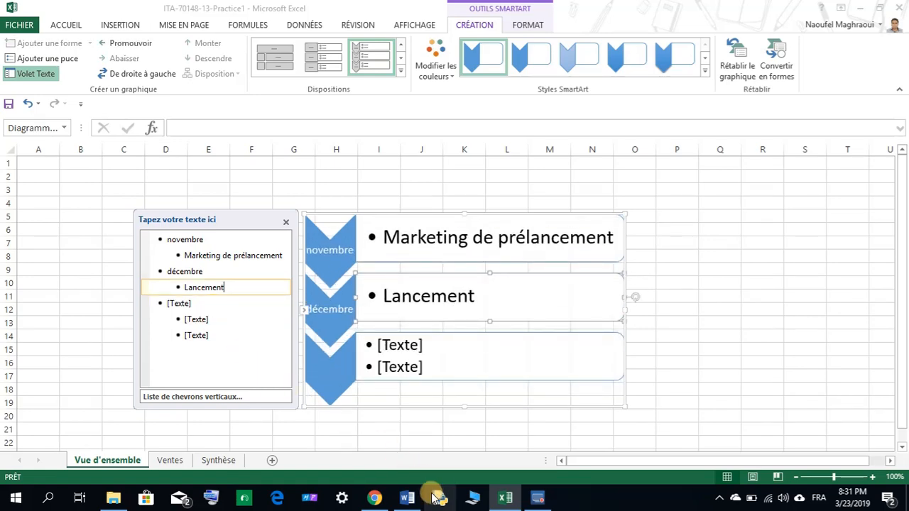
Step: Copy janvier from instruction 5 in Word and paste it as text only into the SmartArt's third top-level bullet
{"action": "left_click", "coordinate": [407, 498]}
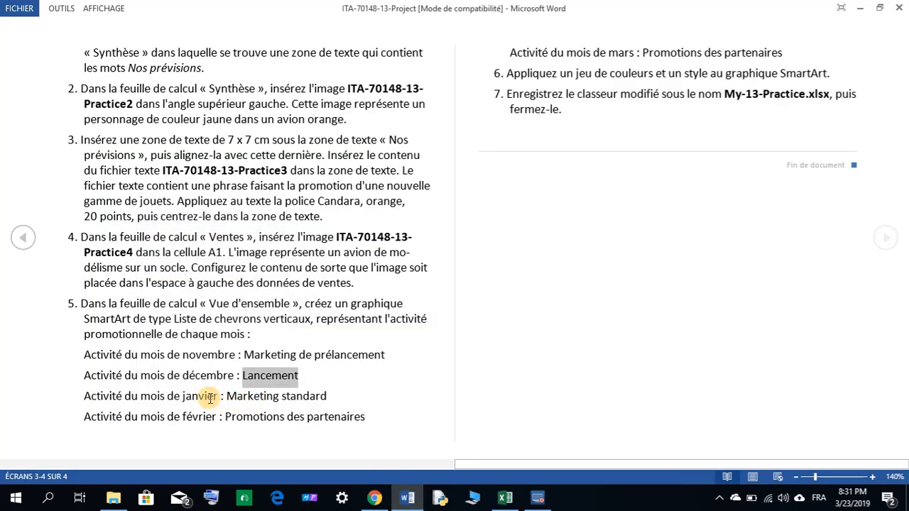
{"action": "left_click", "coordinate": [184, 396]}
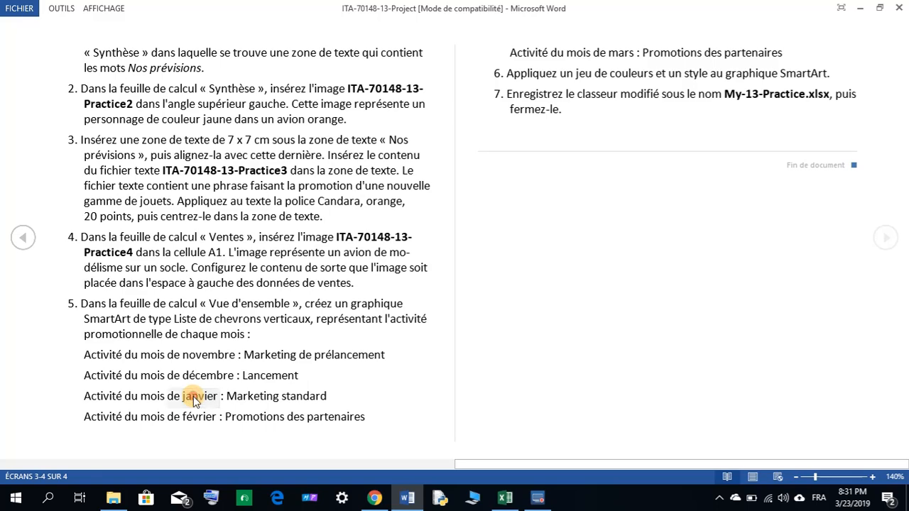
{"action": "double_click", "coordinate": [188, 396]}
{"action": "right_click", "coordinate": [189, 395]}
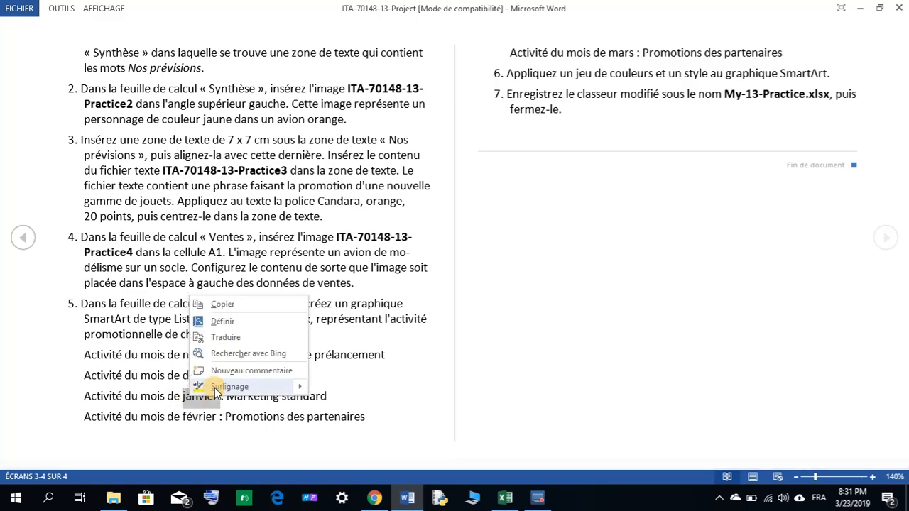
{"action": "left_click", "coordinate": [219, 305]}
{"action": "left_click", "coordinate": [505, 498]}
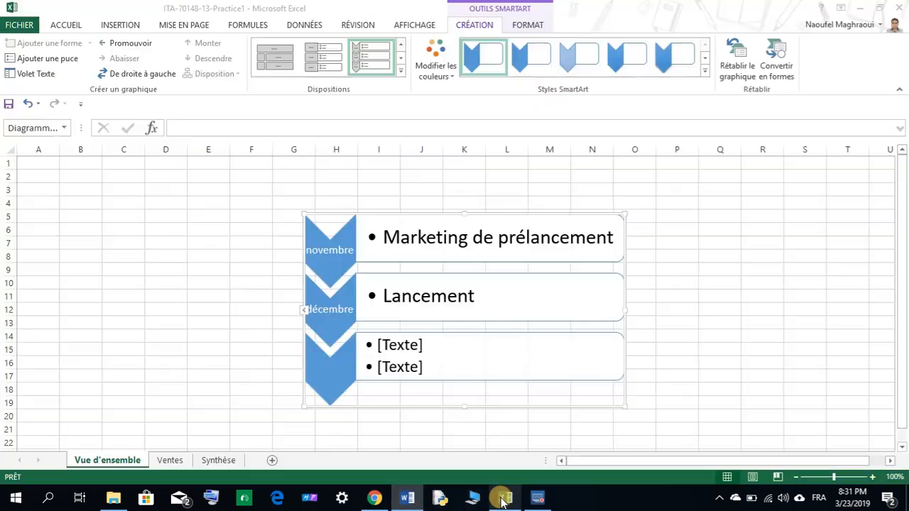
{"action": "left_click", "coordinate": [178, 305]}
{"action": "right_click", "coordinate": [179, 305]}
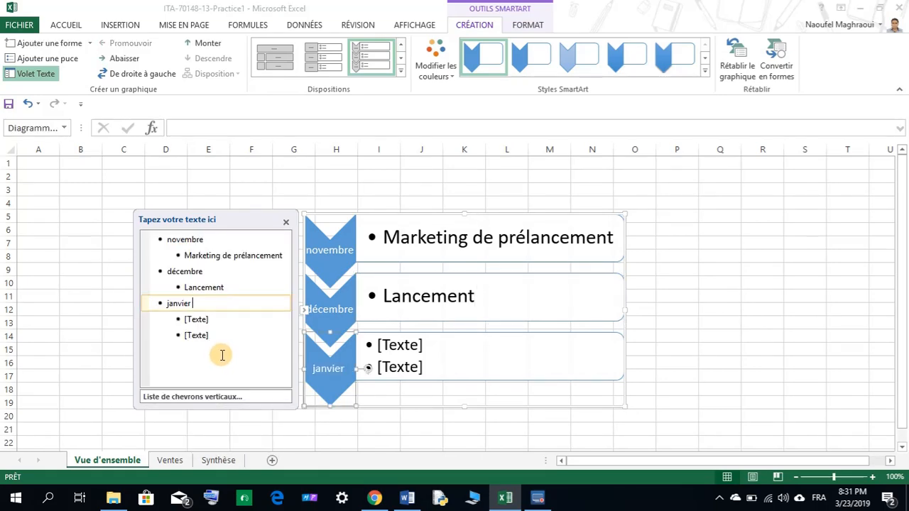
Step: Copy Marketing standard from the Word document as text only into janvier's first sub-bullet and remove its empty second sub-bullet
{"action": "left_click", "coordinate": [406, 498]}
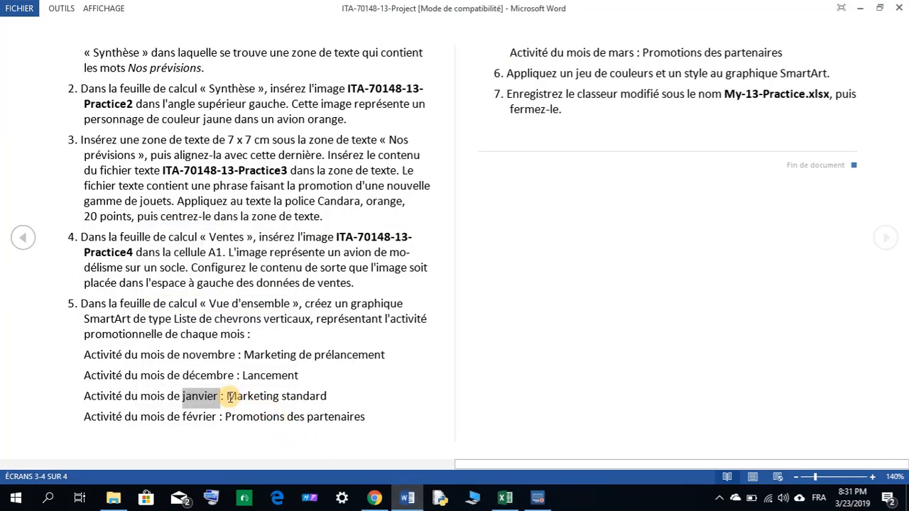
{"action": "left_click_drag", "start_coordinate": [229, 396], "coordinate": [307, 399]}
{"action": "right_click", "coordinate": [312, 402]}
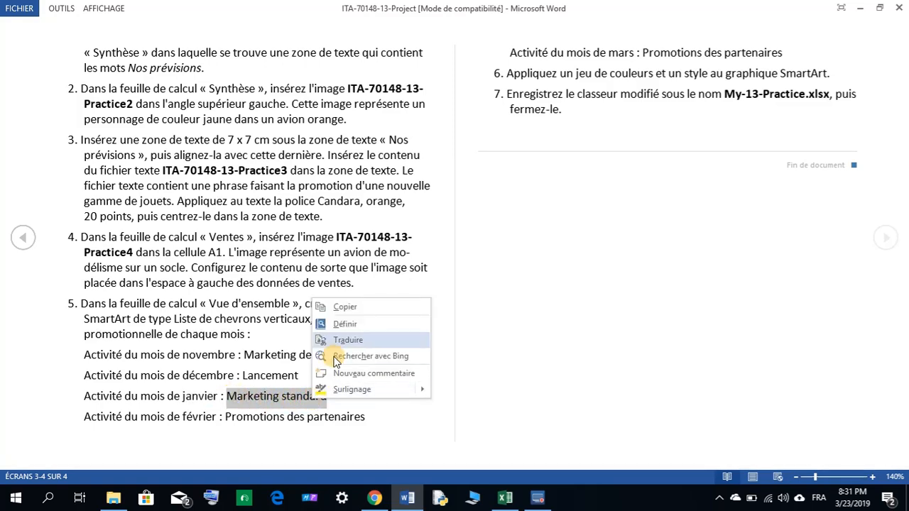
{"action": "left_click", "coordinate": [387, 357]}
{"action": "left_click", "coordinate": [506, 498]}
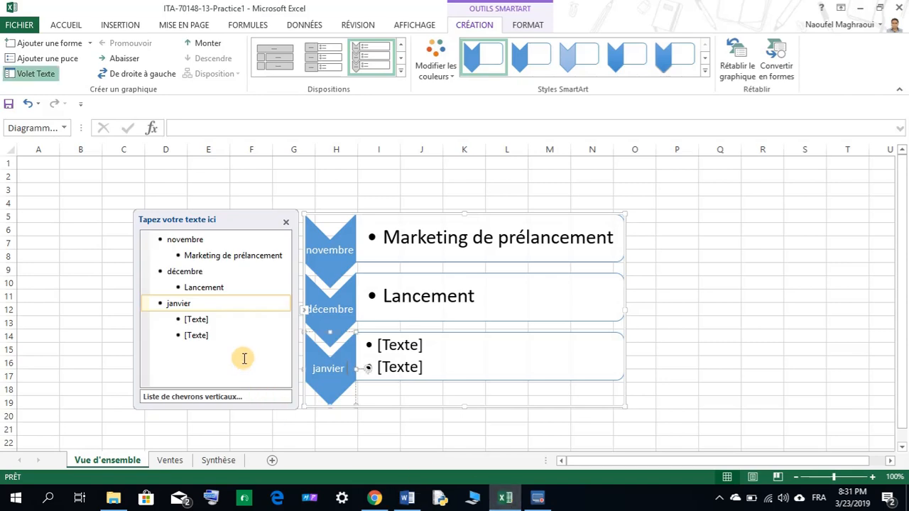
{"action": "left_click", "coordinate": [200, 319]}
{"action": "right_click", "coordinate": [203, 321]}
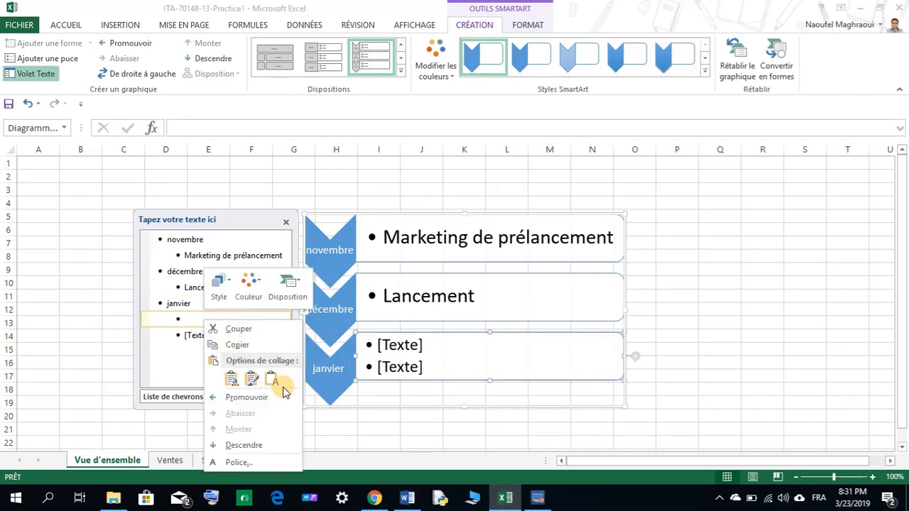
{"action": "left_click", "coordinate": [272, 380]}
{"action": "left_click", "coordinate": [220, 341]}
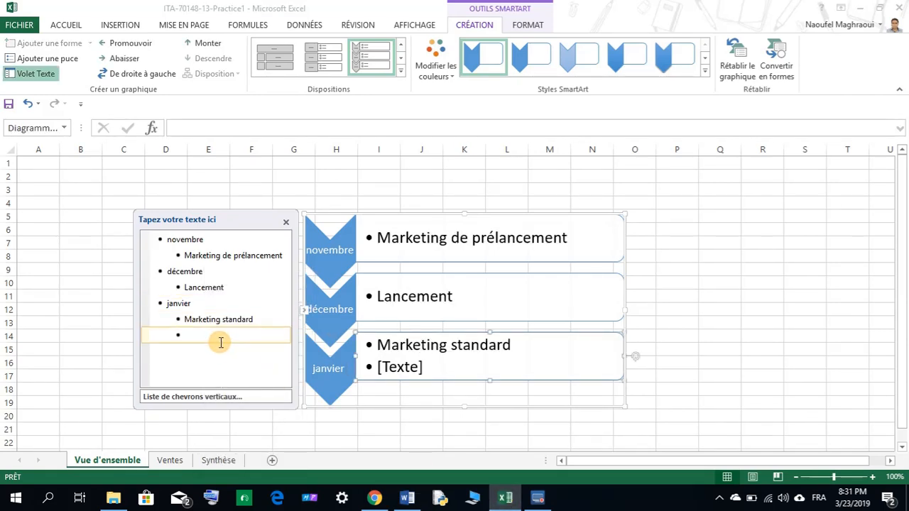
{"action": "key", "text": "BackSpace"}
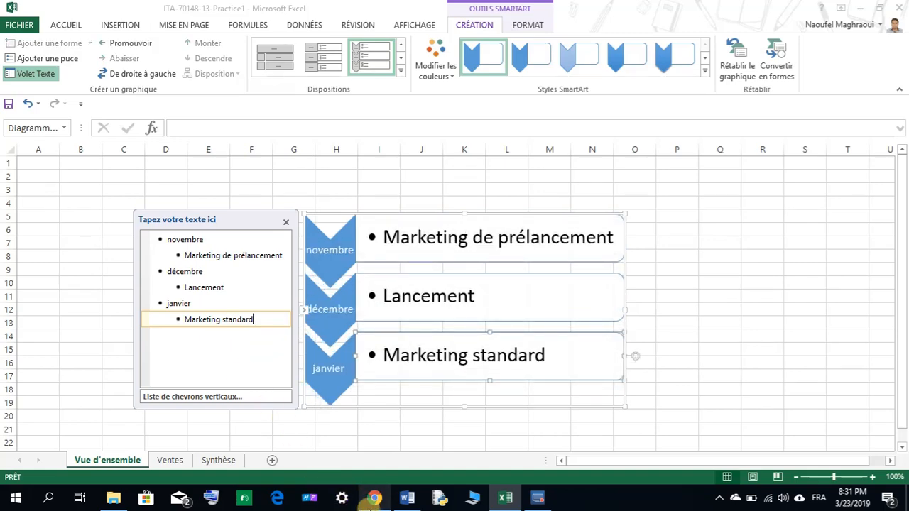
Step: Copy février from instruction 5 in Word and paste it as text only into a new top-level bullet after janvier's Marketing standard
{"action": "left_click", "coordinate": [407, 497]}
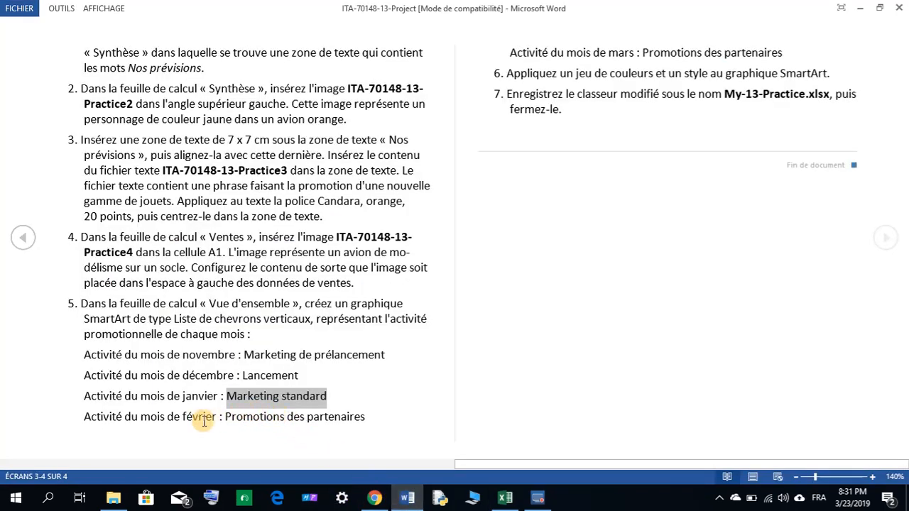
{"action": "left_click_drag", "start_coordinate": [182, 417], "coordinate": [210, 419]}
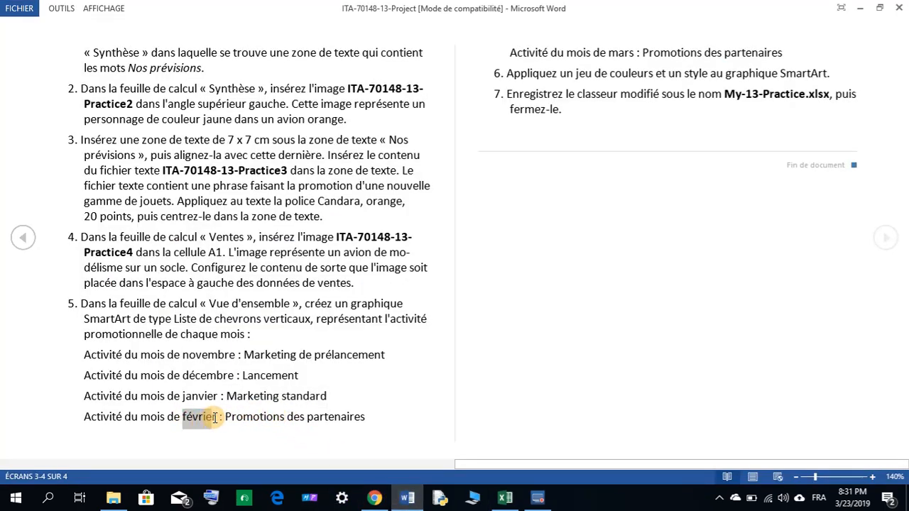
{"action": "right_click", "coordinate": [210, 419]}
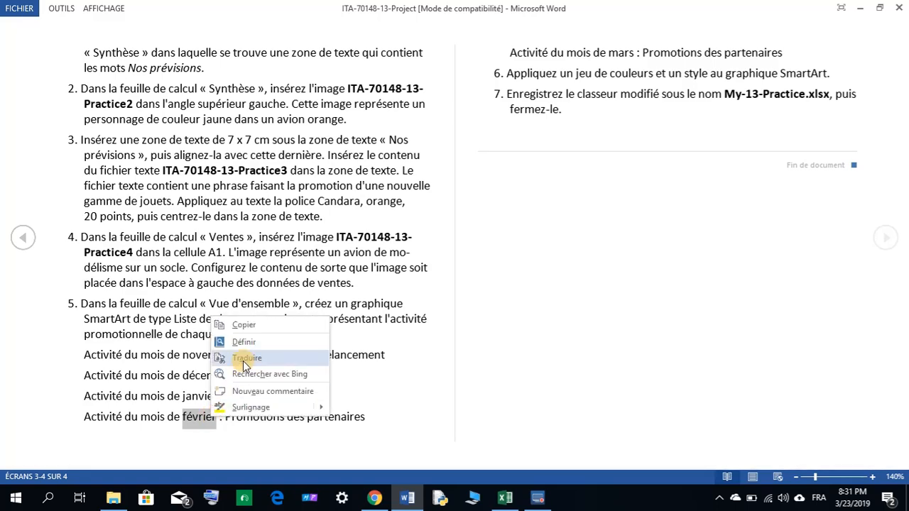
{"action": "left_click", "coordinate": [244, 321]}
{"action": "left_click", "coordinate": [497, 500]}
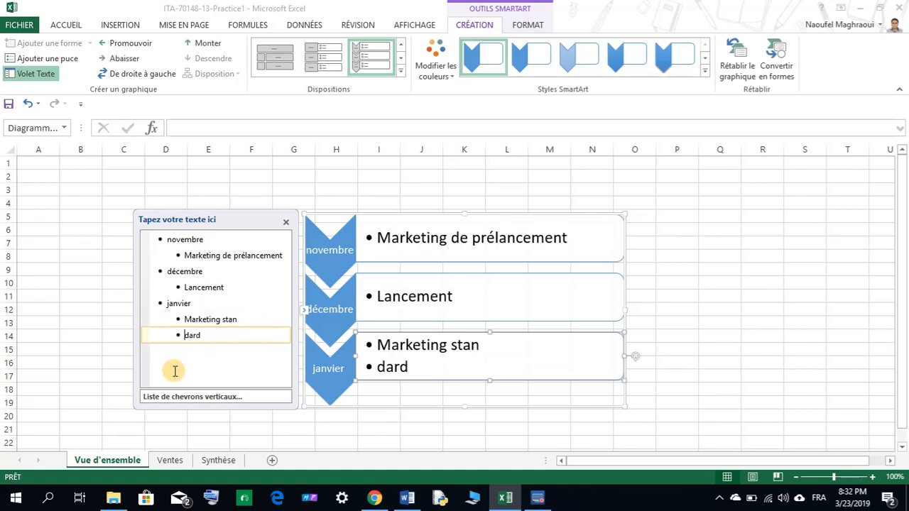
{"action": "left_click", "coordinate": [26, 103]}
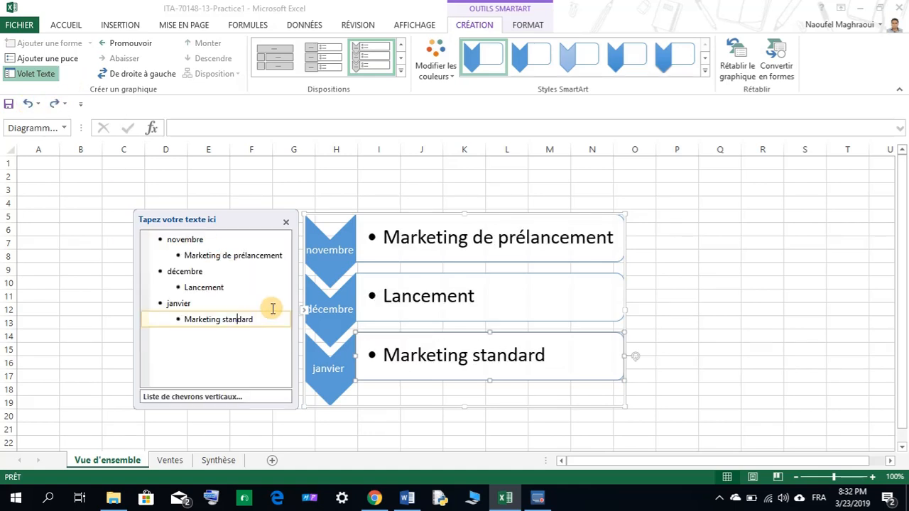
{"action": "key", "text": "Return"}
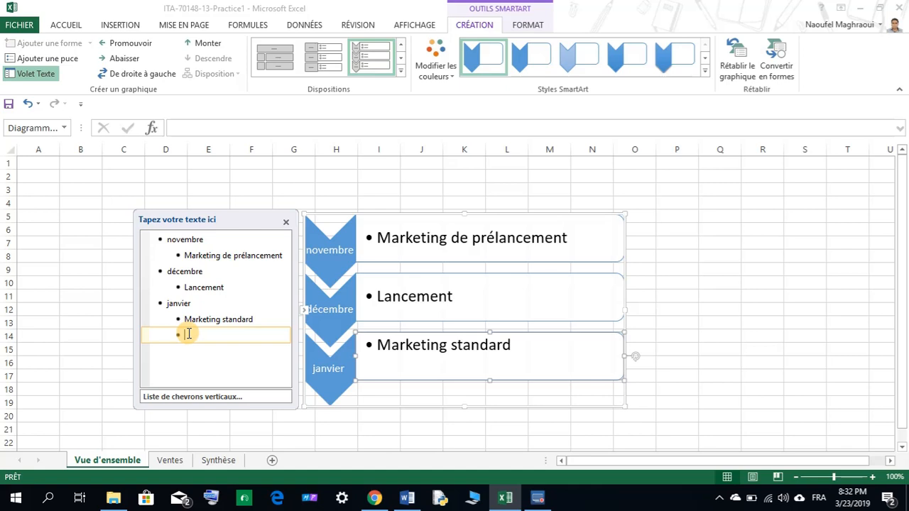
{"action": "left_click", "coordinate": [122, 47]}
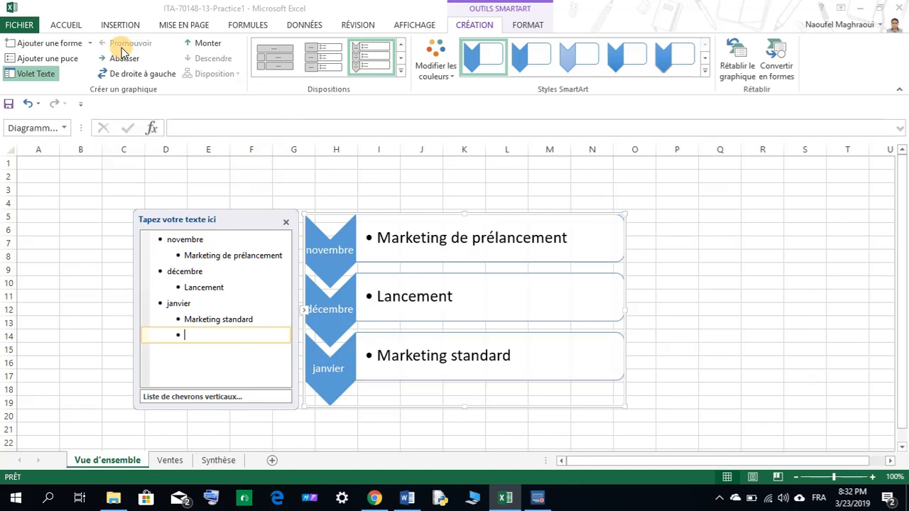
{"action": "left_click", "coordinate": [122, 47]}
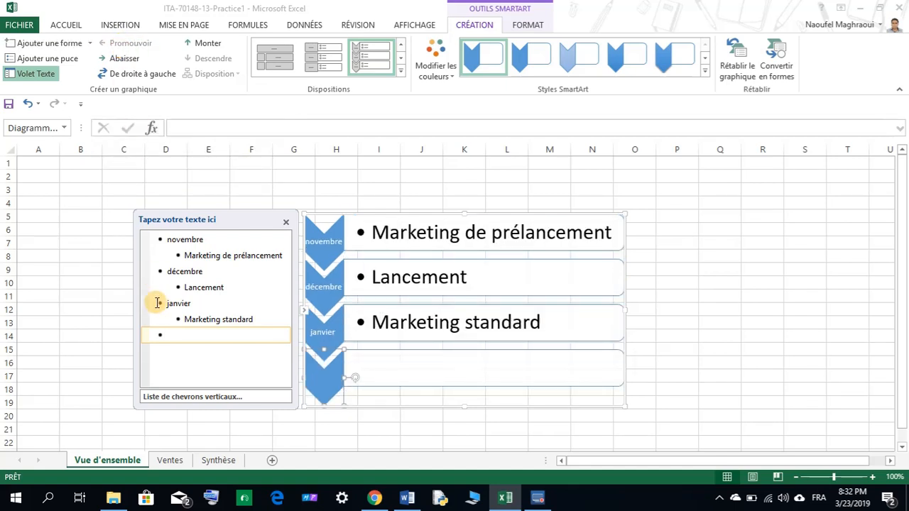
{"action": "right_click", "coordinate": [176, 333]}
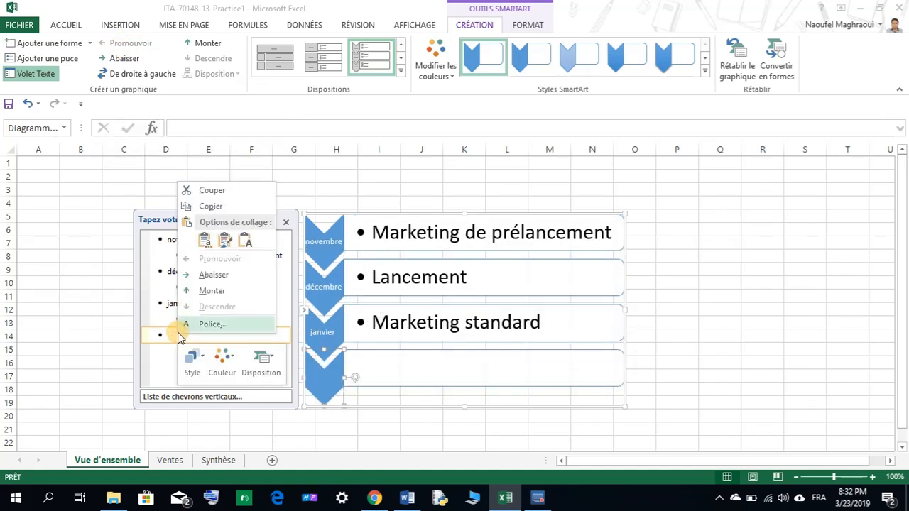
{"action": "left_click", "coordinate": [237, 238]}
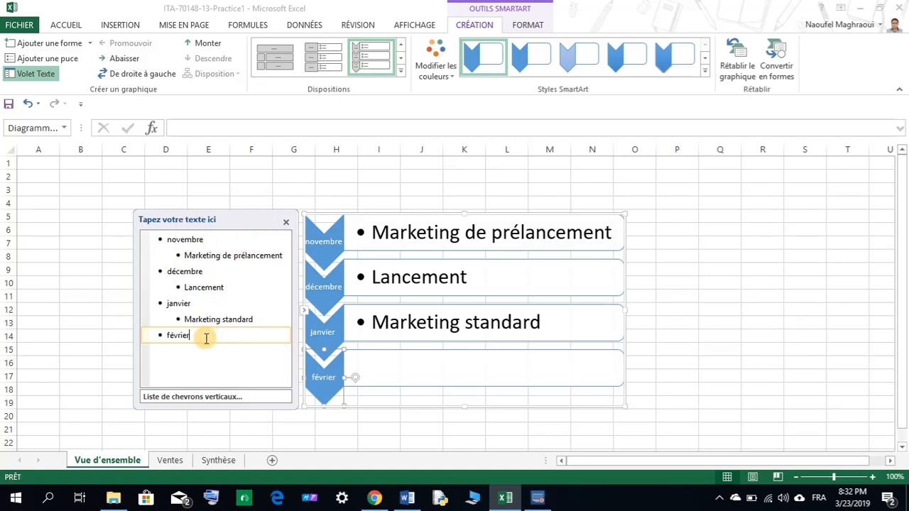
Step: Add a sub-bullet under février and paste février's activity, Promotions des partenaires, from the Word document into it as text only
{"action": "key", "text": "Return"}
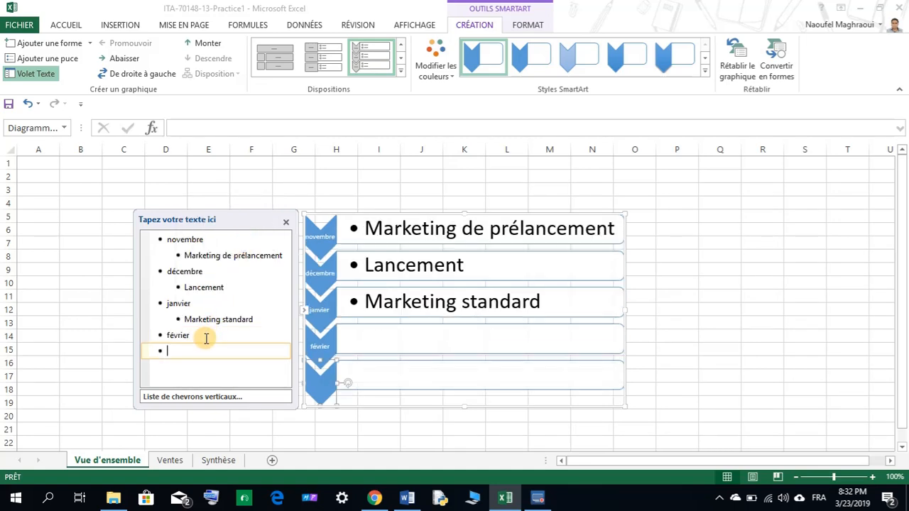
{"action": "left_click", "coordinate": [125, 62]}
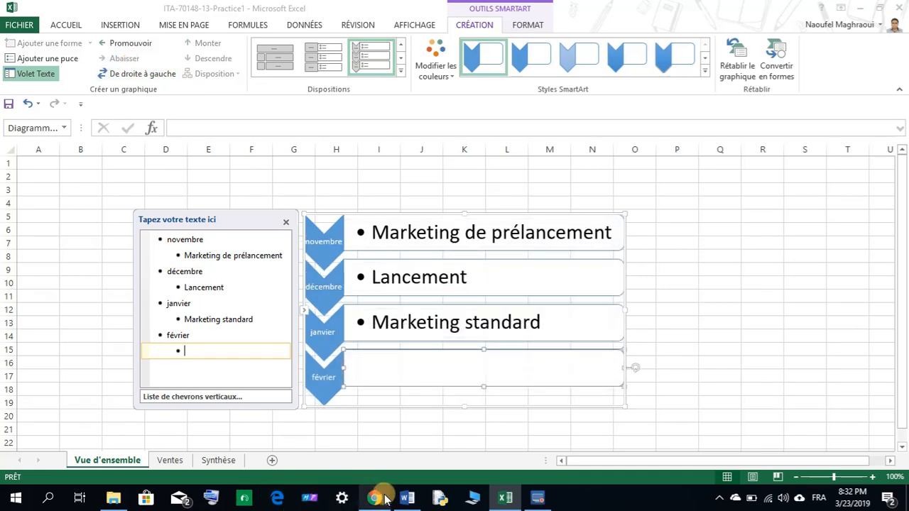
{"action": "left_click", "coordinate": [406, 498]}
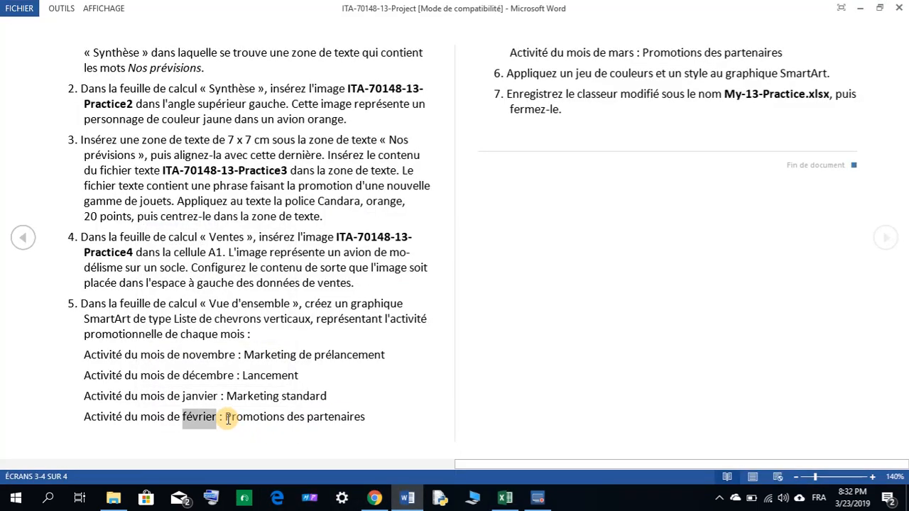
{"action": "left_click_drag", "start_coordinate": [226, 418], "coordinate": [347, 414]}
{"action": "right_click", "coordinate": [365, 415]}
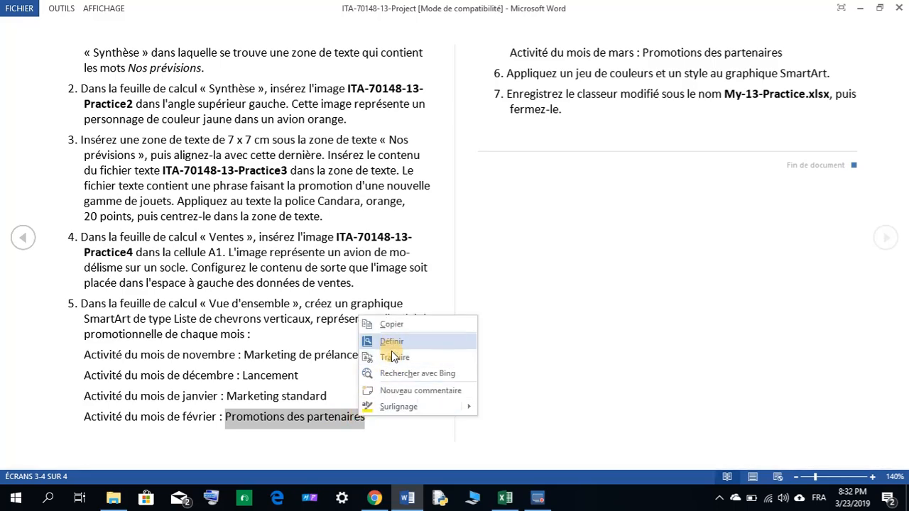
{"action": "left_click", "coordinate": [391, 326]}
{"action": "left_click", "coordinate": [505, 497]}
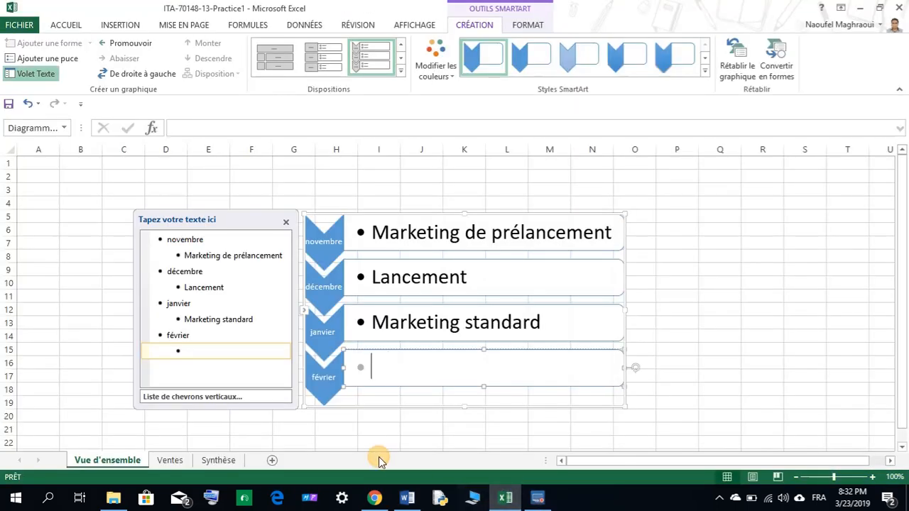
{"action": "right_click", "coordinate": [219, 354]}
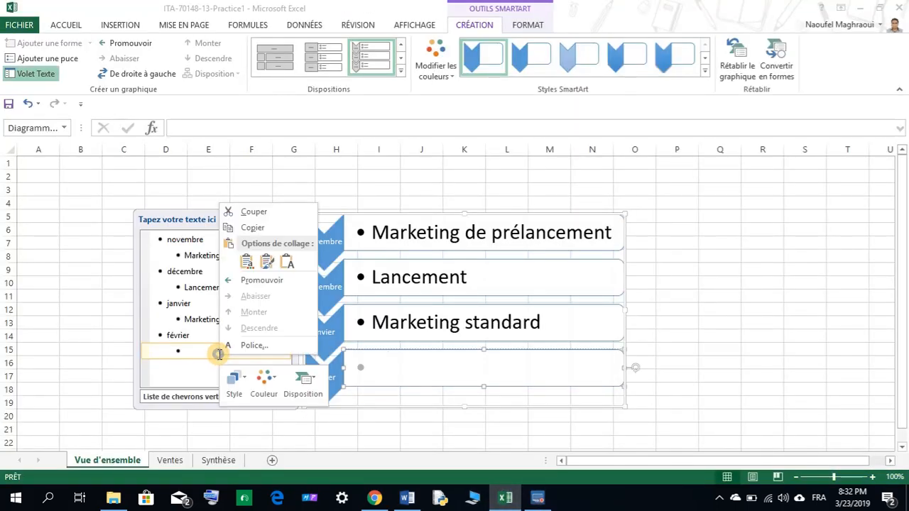
{"action": "left_click", "coordinate": [284, 261]}
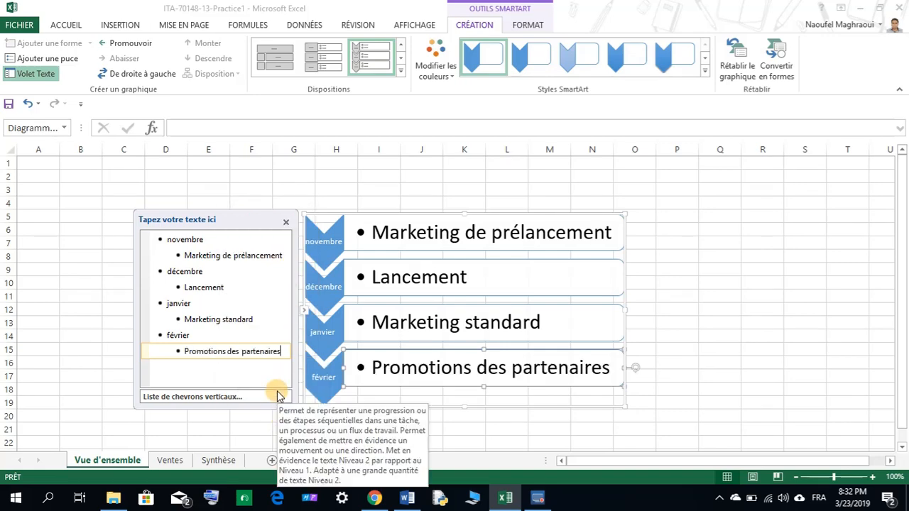
Step: Add a fifth top-level bullet to the SartArt text and paste mars from the Word document into it as text only
{"action": "key", "text": "Return"}
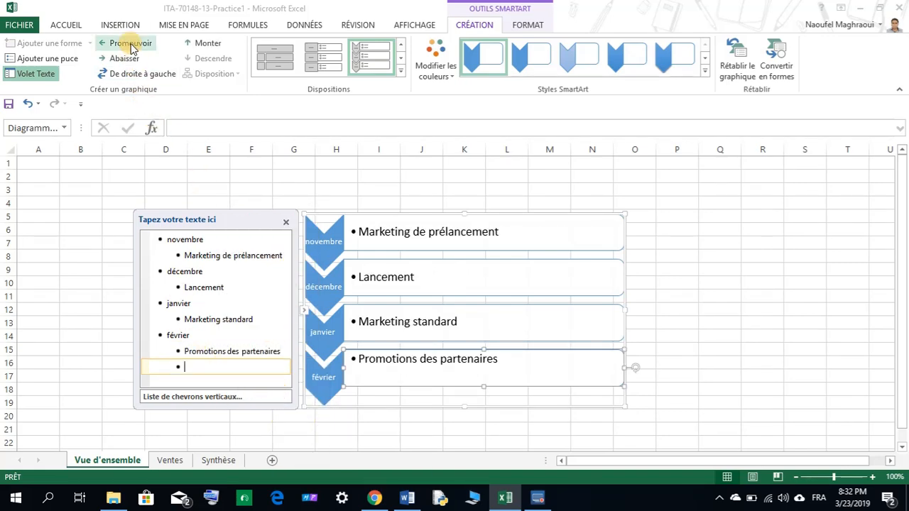
{"action": "left_click", "coordinate": [128, 43]}
{"action": "left_click", "coordinate": [418, 504]}
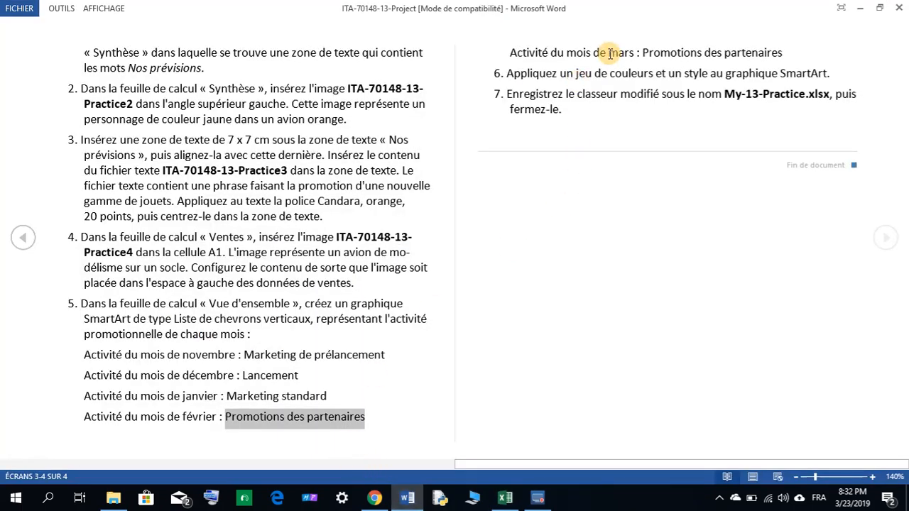
{"action": "left_click_drag", "start_coordinate": [609, 54], "coordinate": [630, 55]}
{"action": "right_click", "coordinate": [634, 53]}
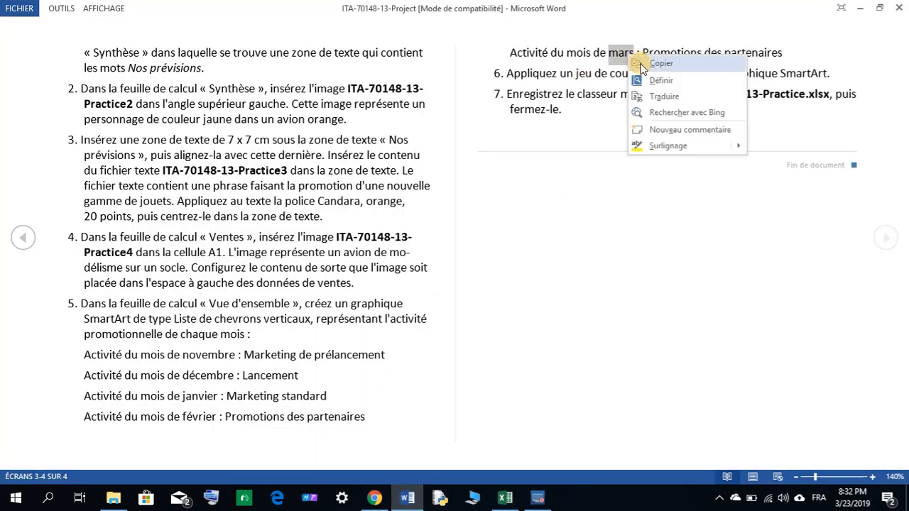
{"action": "left_click", "coordinate": [643, 61]}
{"action": "left_click", "coordinate": [514, 499]}
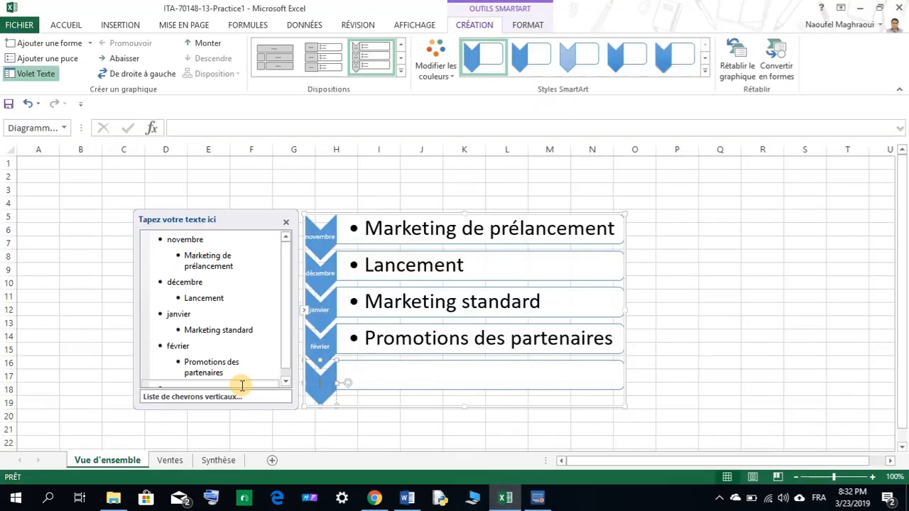
{"action": "left_click", "coordinate": [285, 380]}
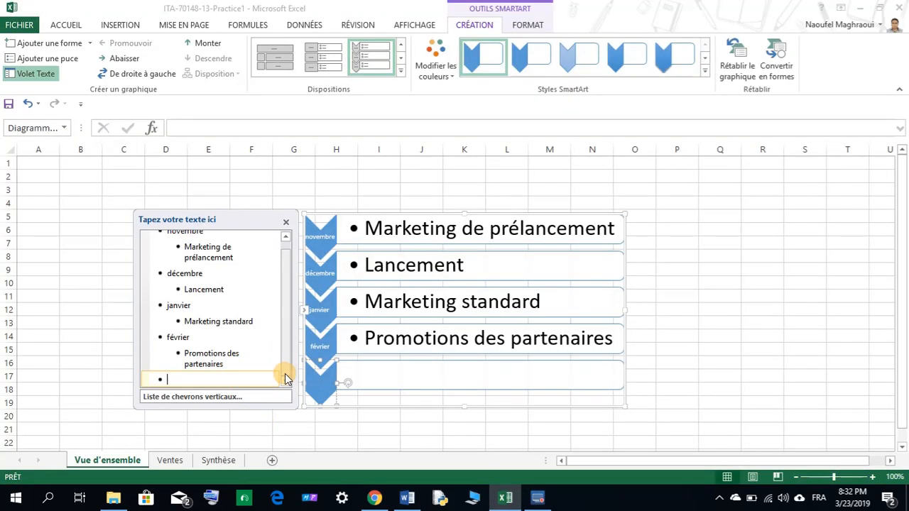
{"action": "right_click", "coordinate": [205, 382]}
{"action": "left_click", "coordinate": [270, 288]}
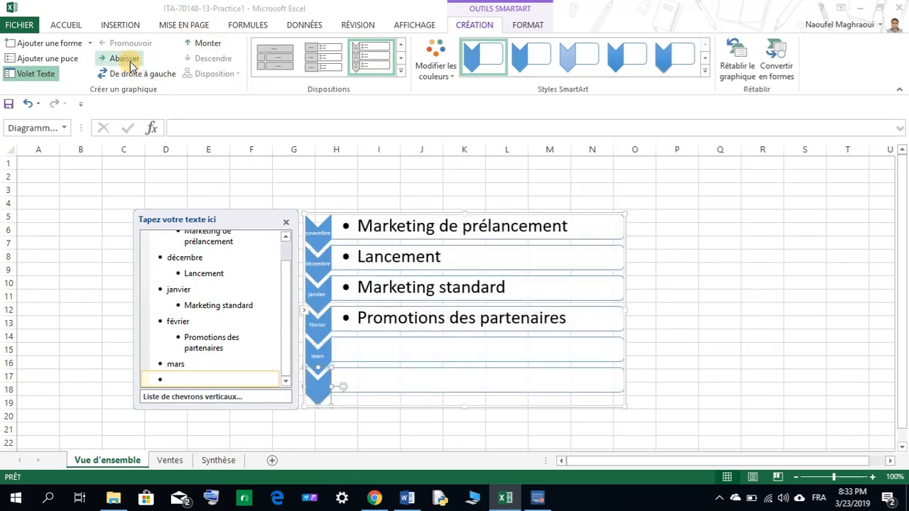
Step: Paste mars's activity, Promotions des partenaires, from Word as text only into a new sub-bullet under mars and close the SmartArt text pane
{"action": "left_click", "coordinate": [107, 58]}
{"action": "left_click", "coordinate": [407, 498]}
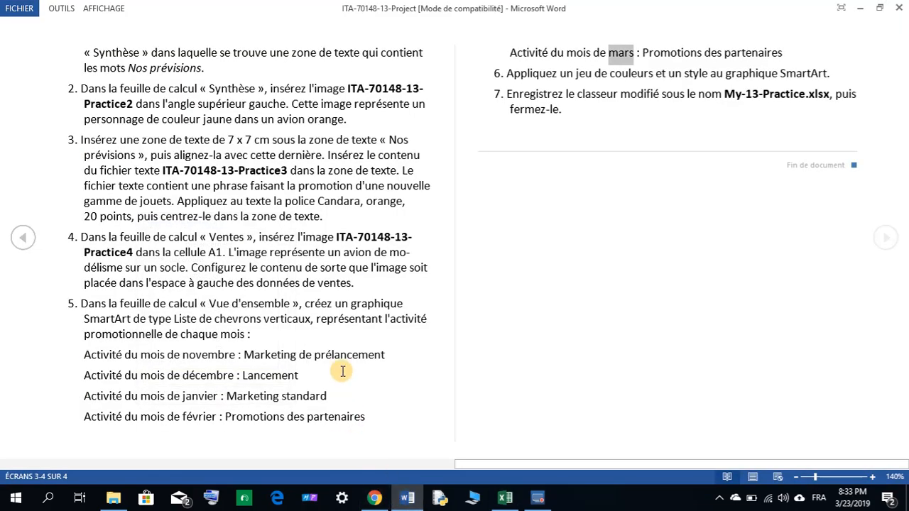
{"action": "left_click_drag", "start_coordinate": [643, 53], "coordinate": [790, 54]}
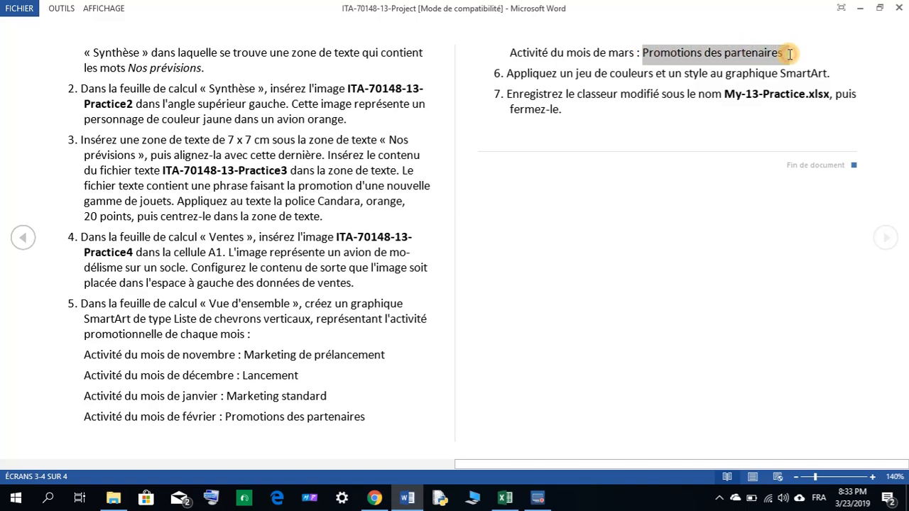
{"action": "right_click", "coordinate": [784, 56]}
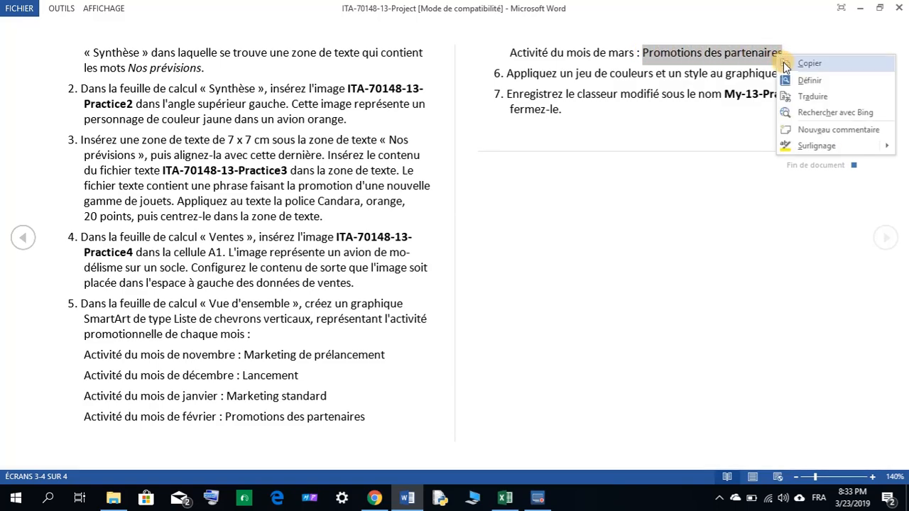
{"action": "left_click", "coordinate": [791, 63]}
{"action": "left_click", "coordinate": [505, 497]}
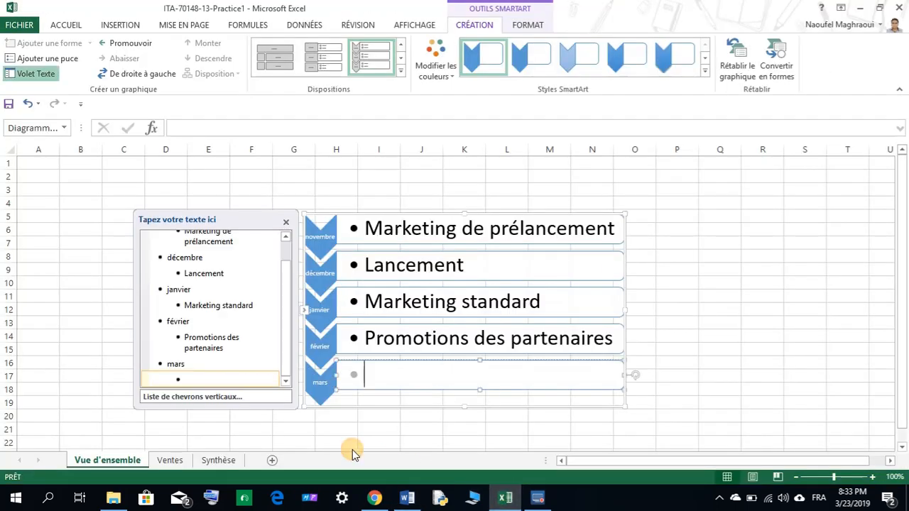
{"action": "right_click", "coordinate": [222, 380]}
{"action": "left_click", "coordinate": [289, 288]}
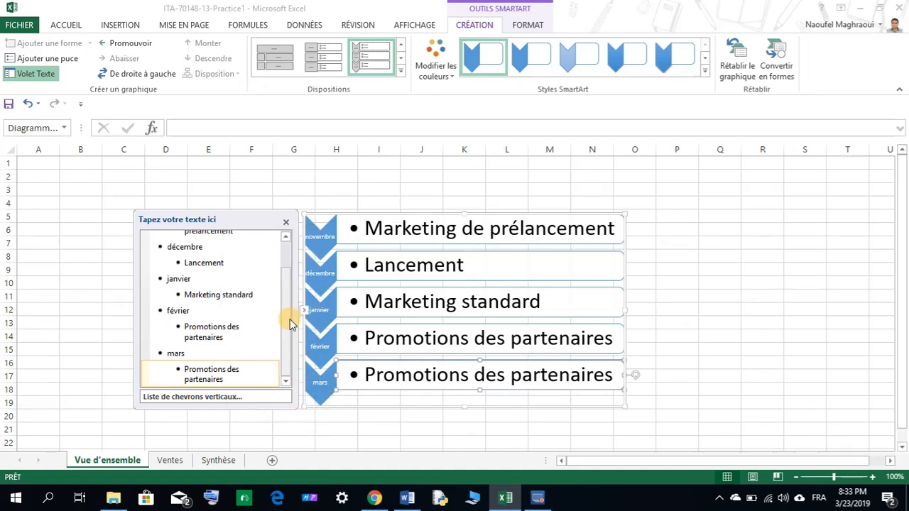
{"action": "left_click", "coordinate": [304, 314]}
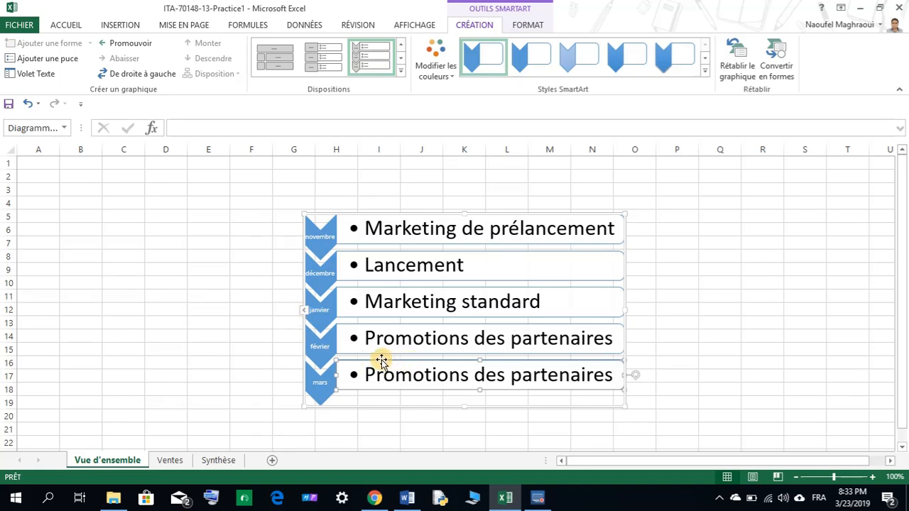
Step: Check instruction 6 in Word, return to Excel and apply the second 3D SmartArt style to the whole chevron graphic
{"action": "left_click", "coordinate": [404, 498]}
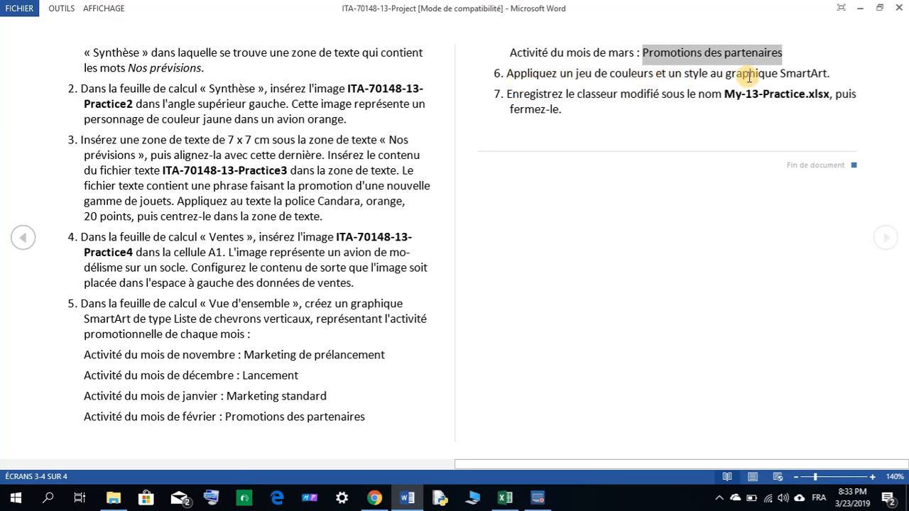
{"action": "left_click", "coordinate": [505, 497]}
{"action": "left_click", "coordinate": [360, 213]}
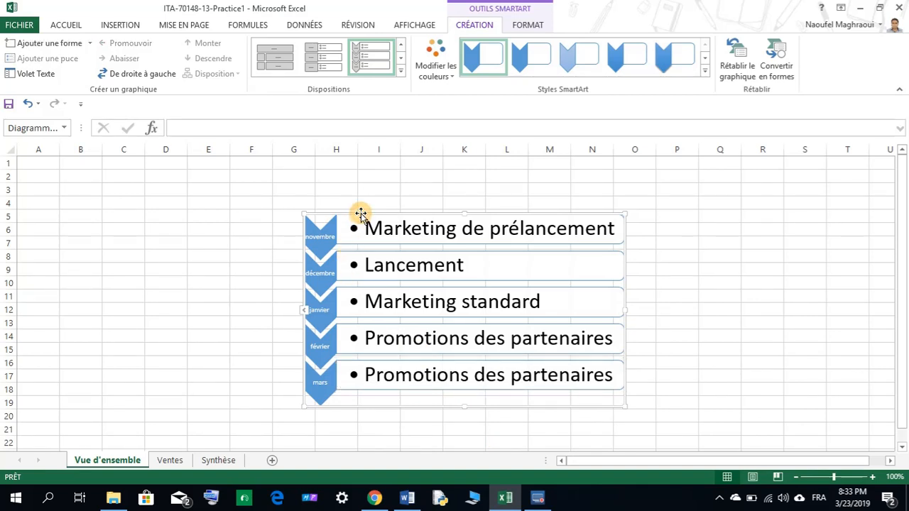
{"action": "left_click", "coordinate": [708, 72]}
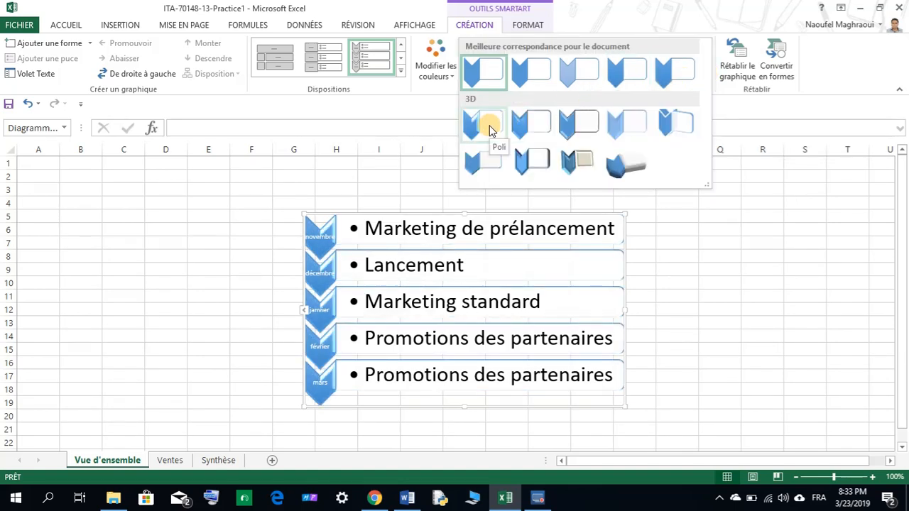
{"action": "left_click", "coordinate": [526, 126]}
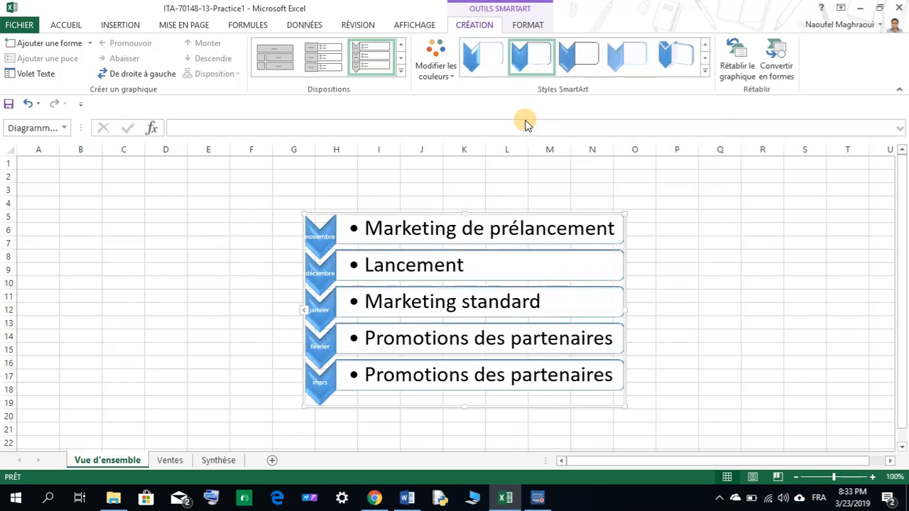
Step: Change the SmartArt graphic's colours to the second Accentuation 2 variant, with solid orange chevrons
{"action": "left_click", "coordinate": [447, 76]}
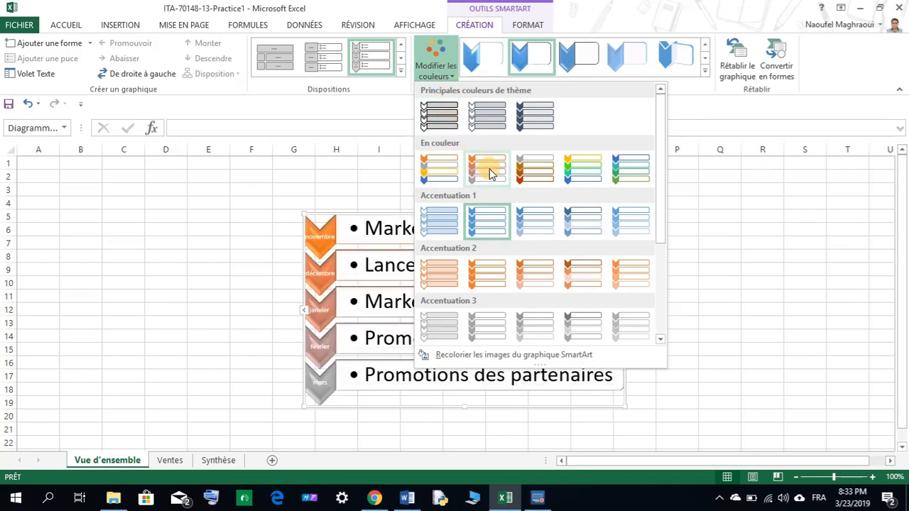
{"action": "left_click_drag", "start_coordinate": [657, 223], "coordinate": [656, 303]}
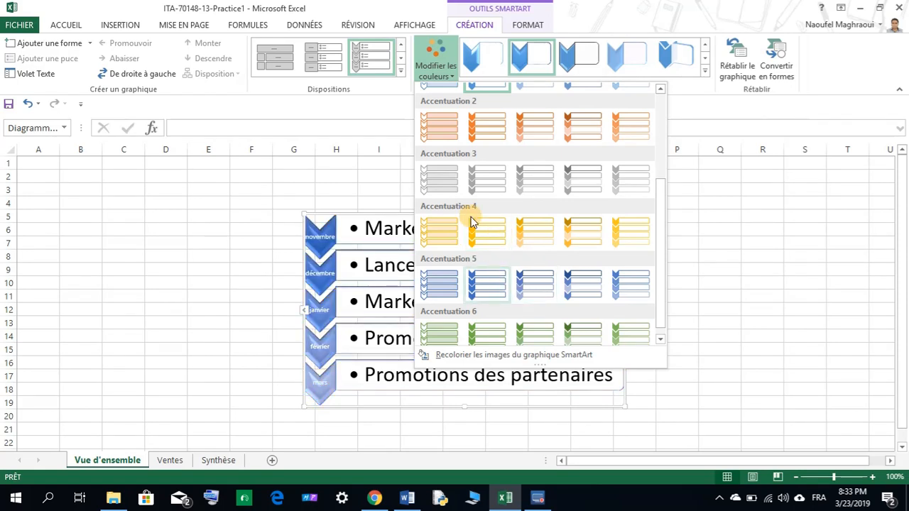
{"action": "left_click", "coordinate": [487, 132]}
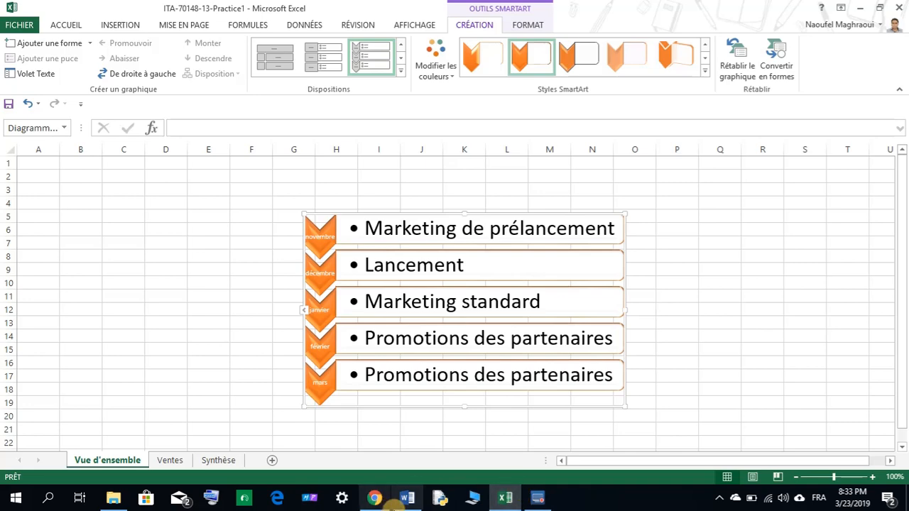
Step: Copy the file name My-13-Practice, without its extension, from instruction 7 in the Word document
{"action": "left_click", "coordinate": [406, 497]}
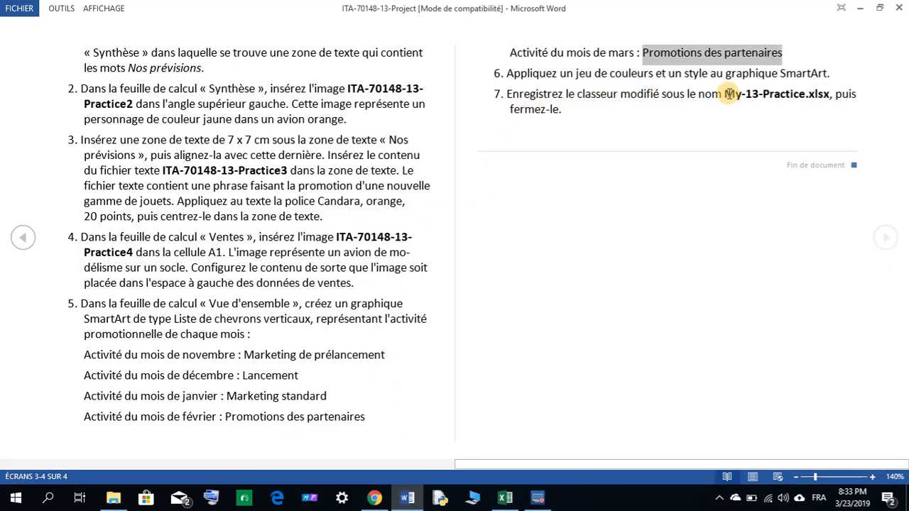
{"action": "left_click_drag", "start_coordinate": [725, 94], "coordinate": [788, 94]}
{"action": "key", "text": "ctrl+c"}
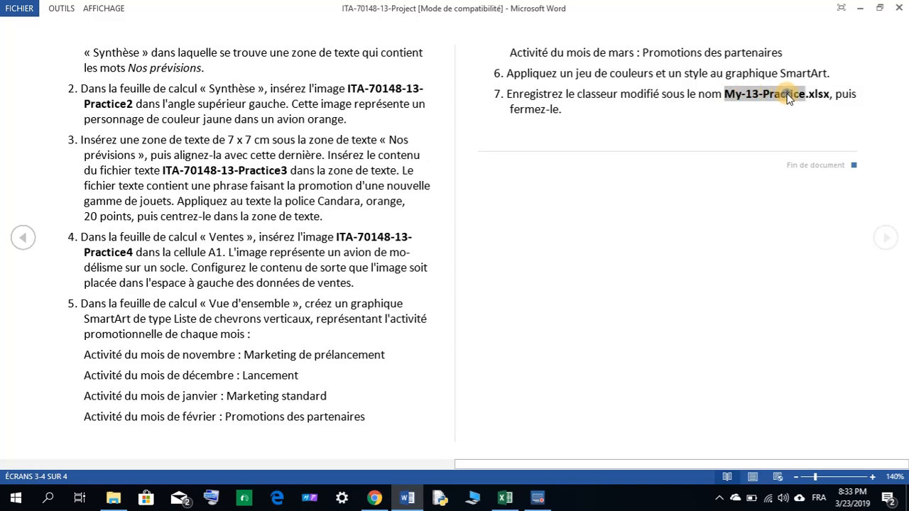
{"action": "right_click", "coordinate": [788, 98]}
{"action": "left_click", "coordinate": [667, 124]}
Step: Save the Excel workbook in the Mon travail folder under the copied name My-13-Practice, then return to the Word instructions
{"action": "left_click", "coordinate": [505, 498]}
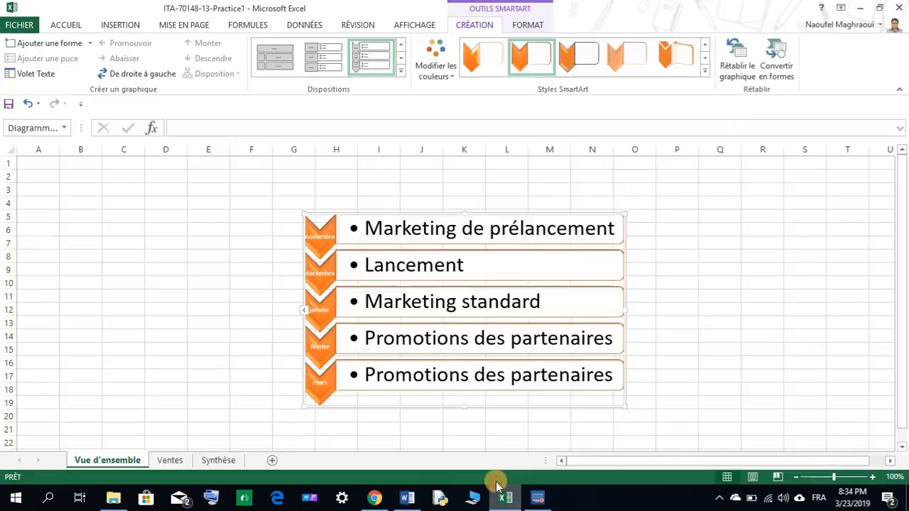
{"action": "left_click", "coordinate": [20, 25]}
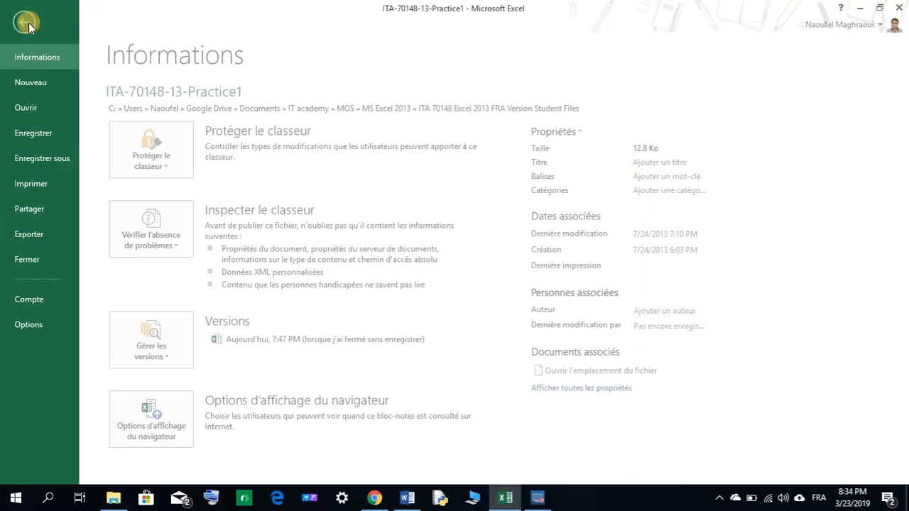
{"action": "left_click", "coordinate": [51, 163]}
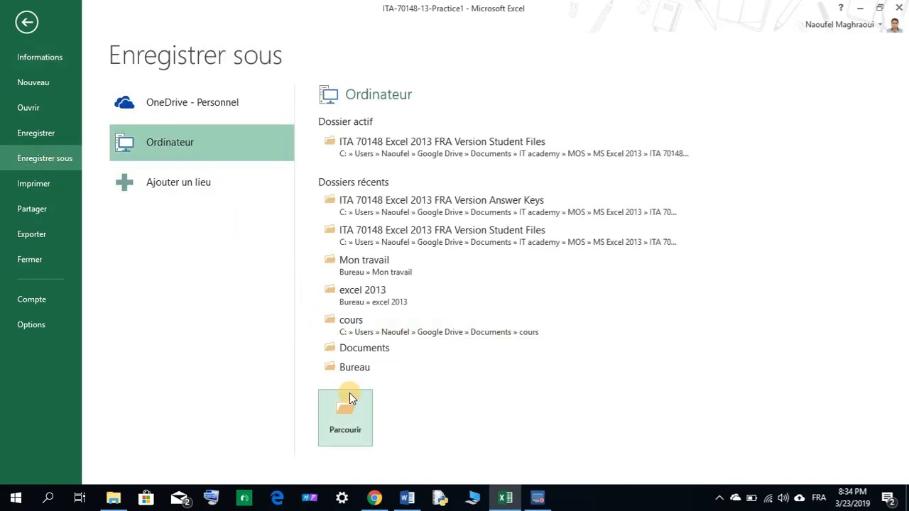
{"action": "left_click", "coordinate": [361, 264]}
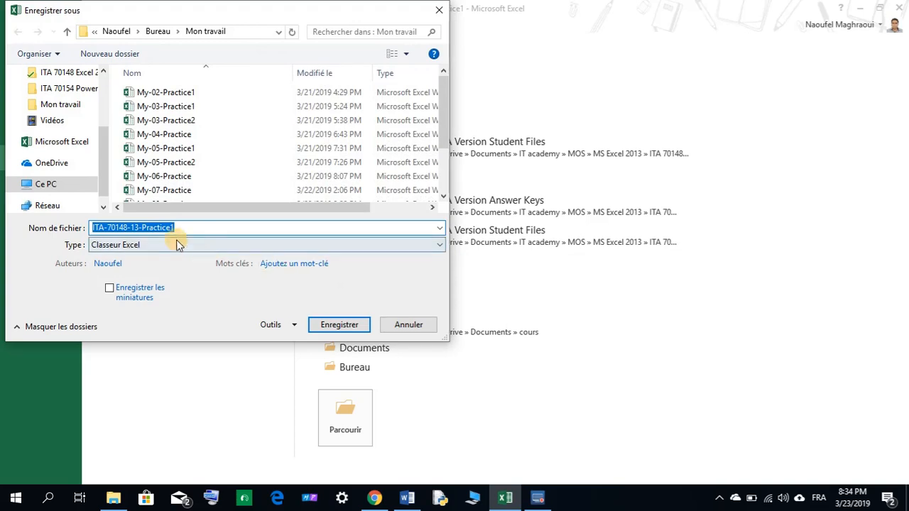
{"action": "right_click", "coordinate": [170, 229]}
{"action": "left_click", "coordinate": [181, 284]}
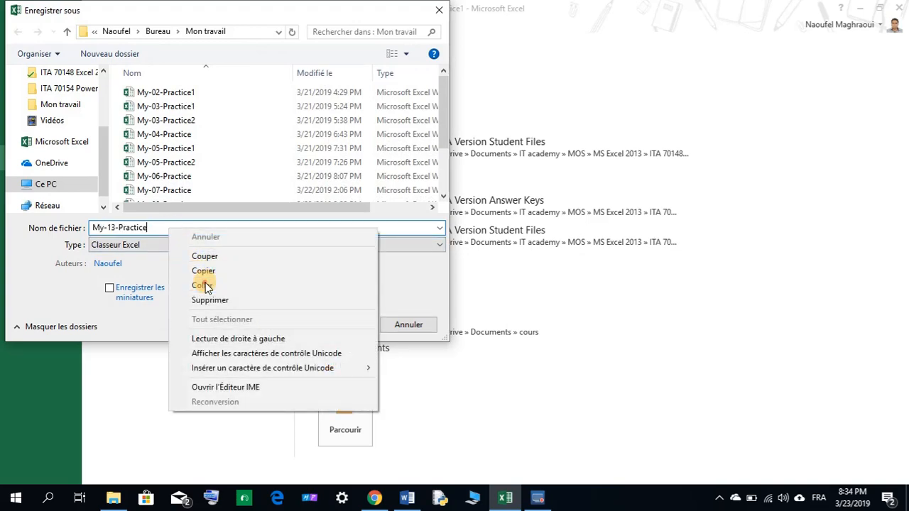
{"action": "left_click", "coordinate": [339, 324]}
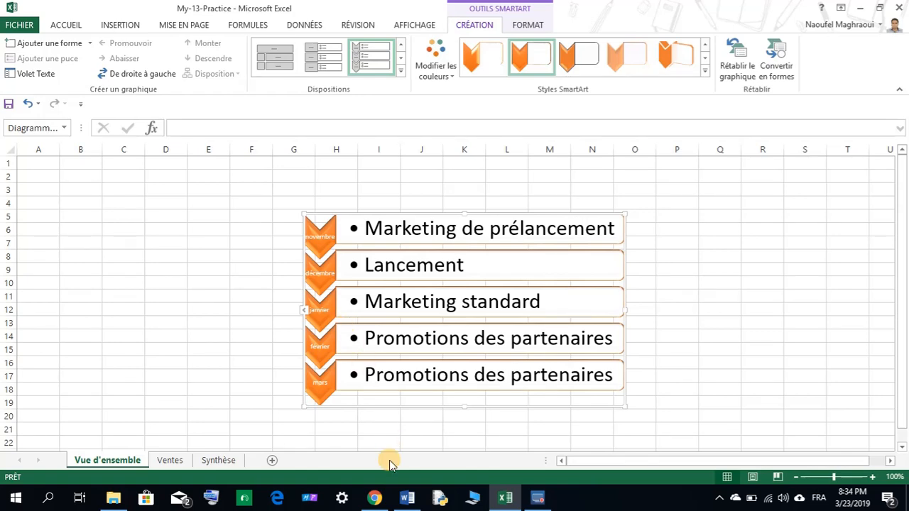
{"action": "left_click", "coordinate": [407, 498]}
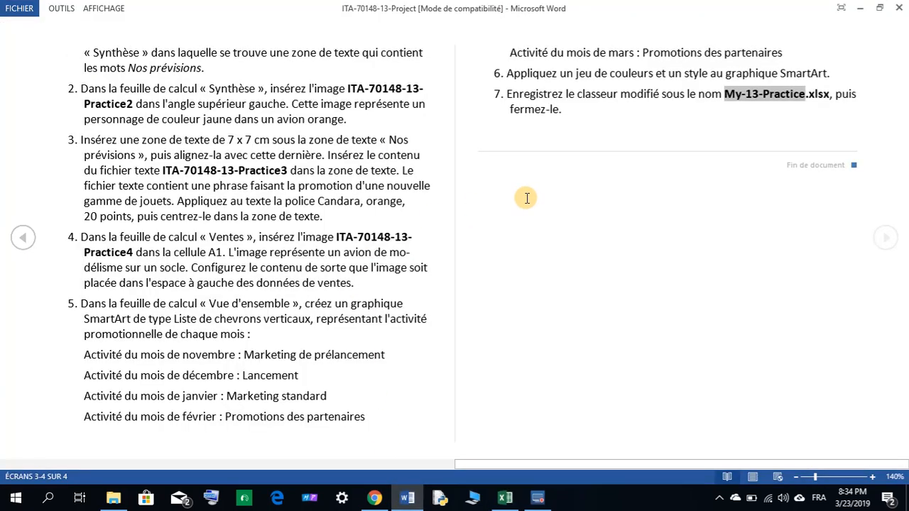